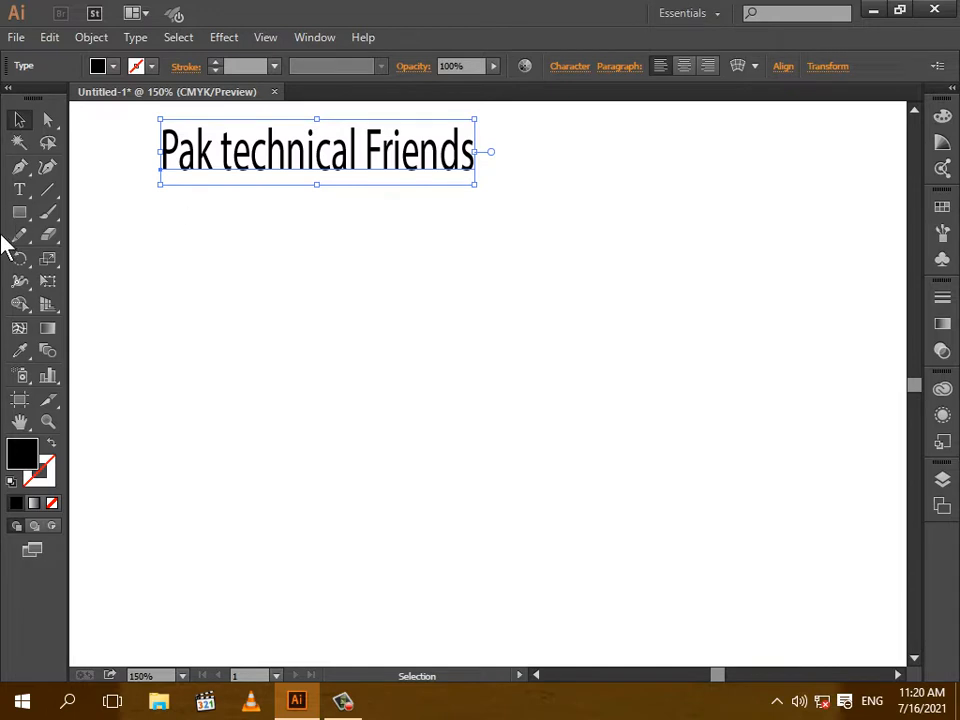
# Deselect the "Pak technical Friends" text so that nothing is selected on the artboard.
pyautogui.click(49, 220)
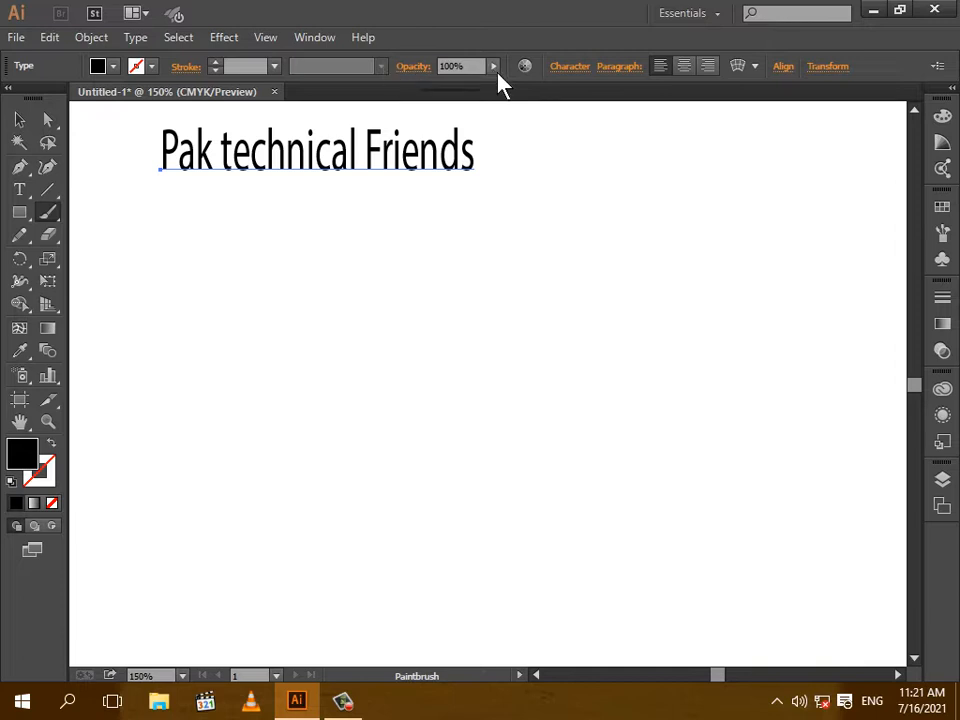
pyautogui.click(496, 72)
pyautogui.click(53, 211)
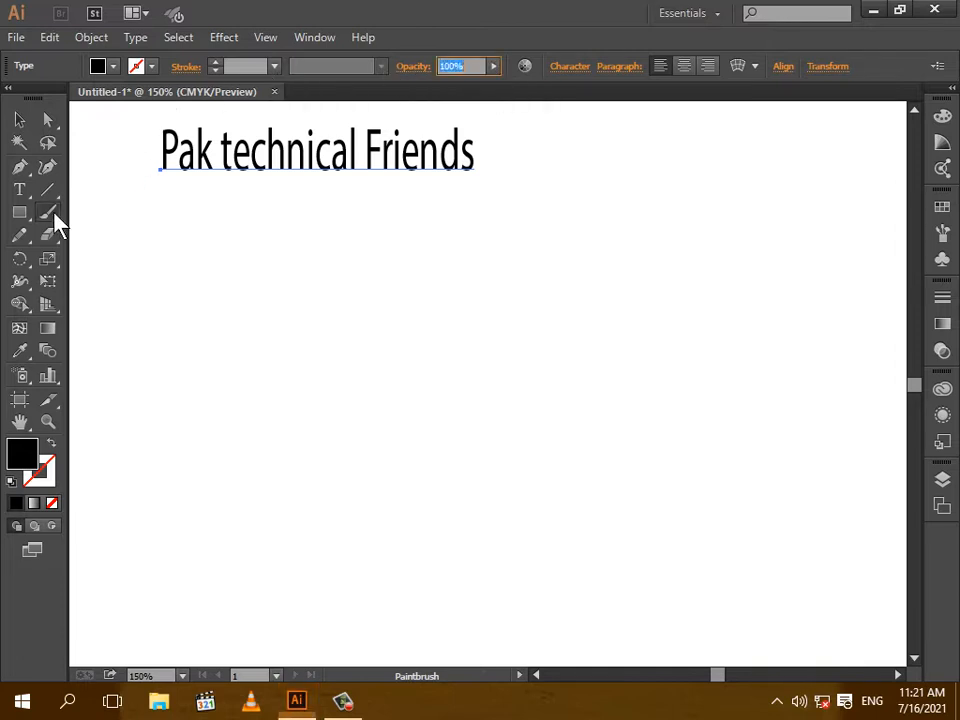
pyautogui.click(22, 124)
pyautogui.click(508, 311)
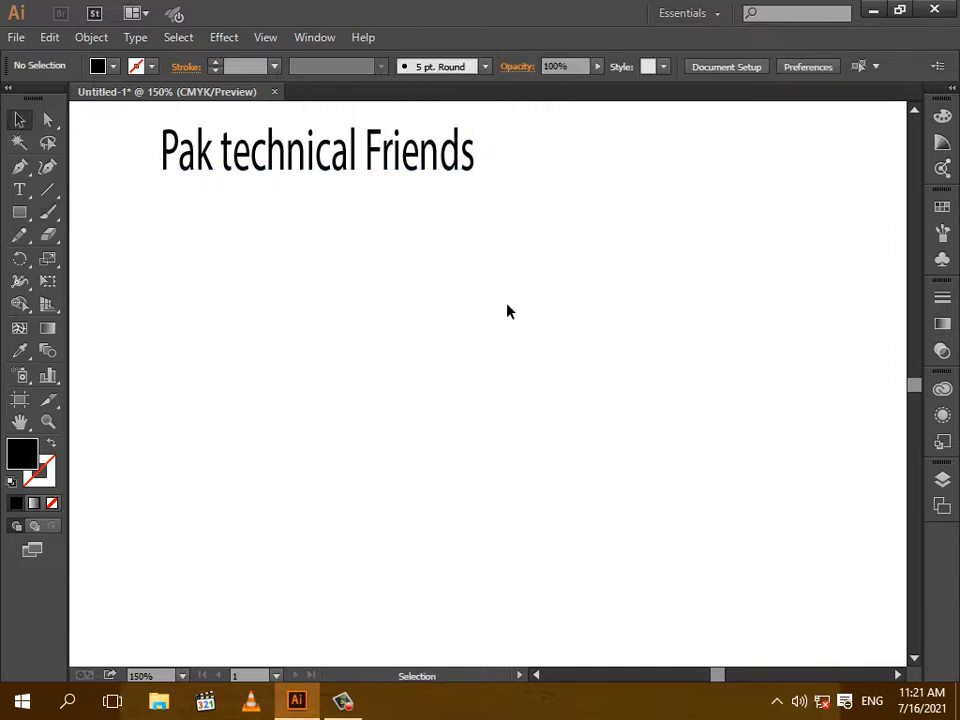
pyautogui.click(914, 658)
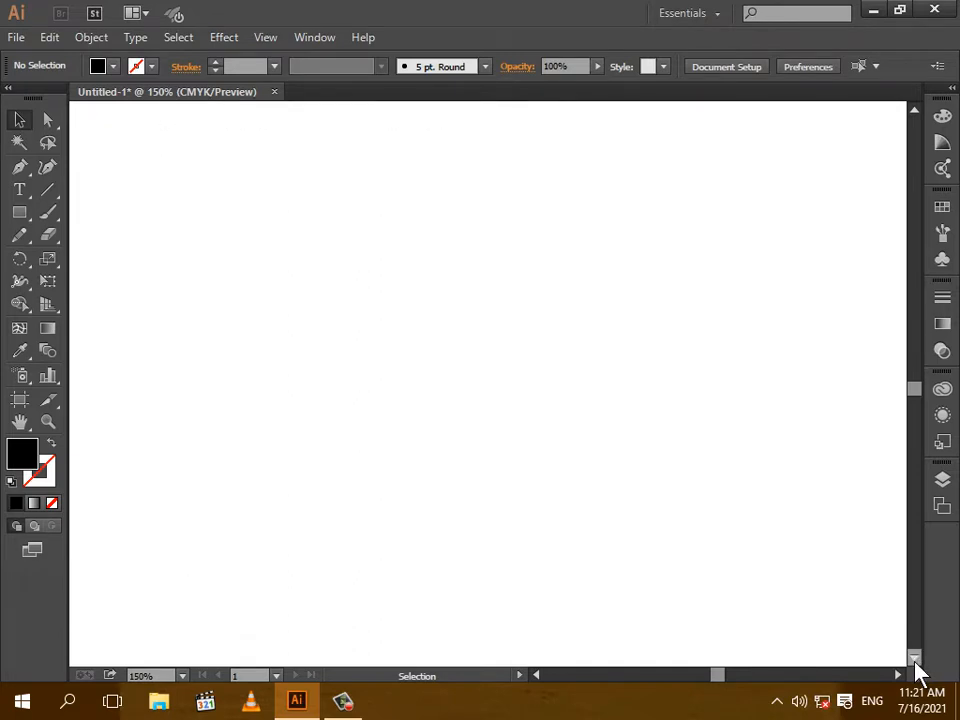
# Create a calligraphic brush for the Paintbrush tool with a 76° angle, 9% roundness and 36 pt size.
pyautogui.click(49, 212)
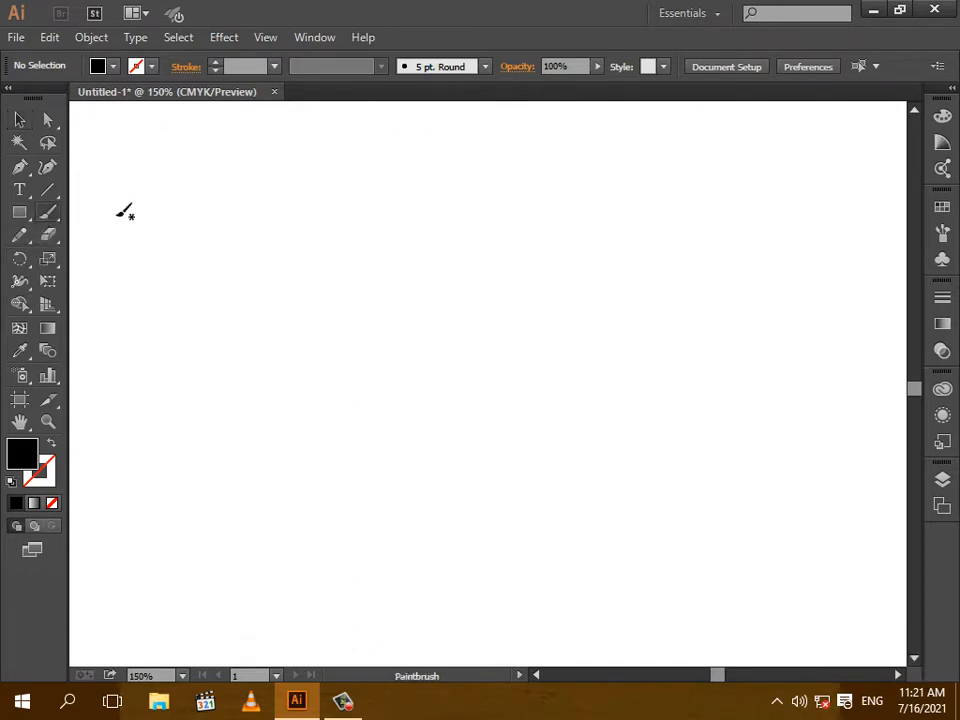
pyautogui.click(485, 67)
pyautogui.click(483, 85)
pyautogui.click(515, 89)
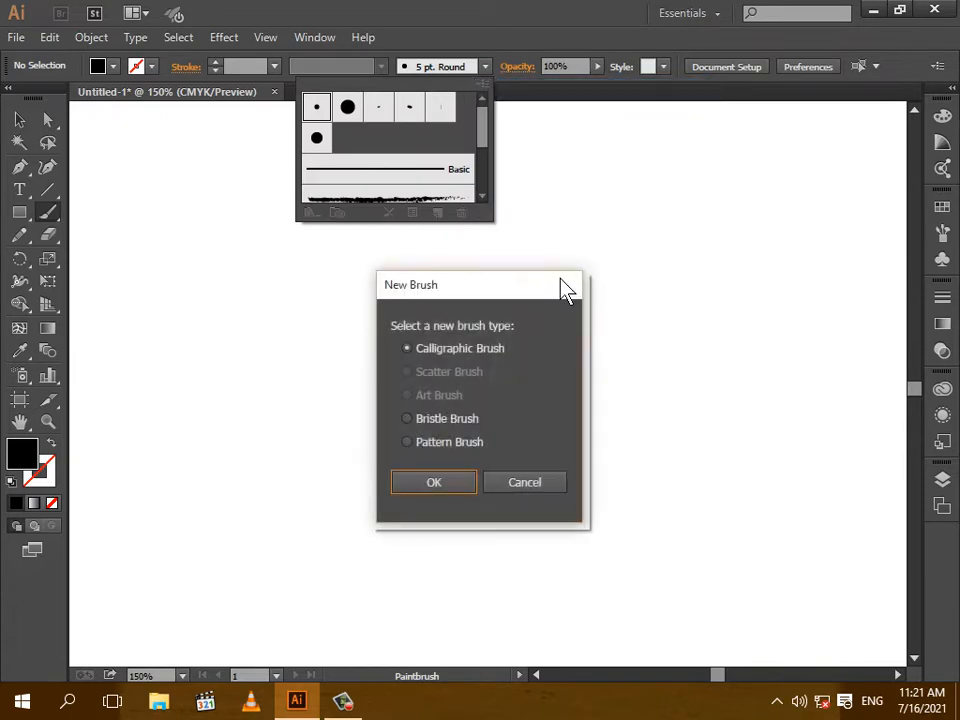
pyautogui.click(455, 482)
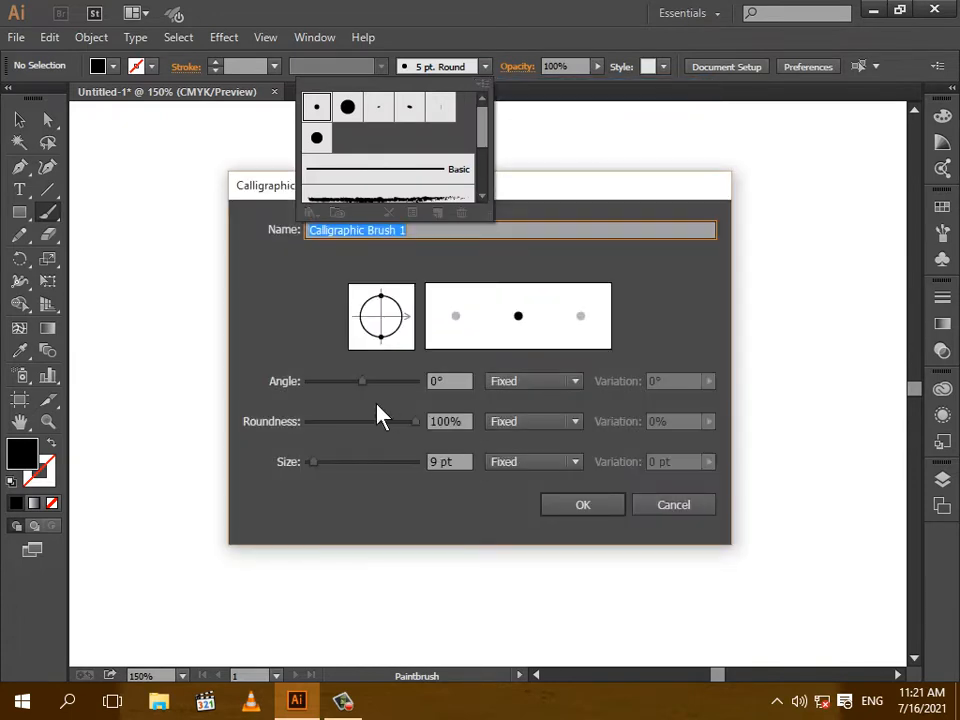
pyautogui.moveTo(414, 421); pyautogui.dragTo(318, 423)
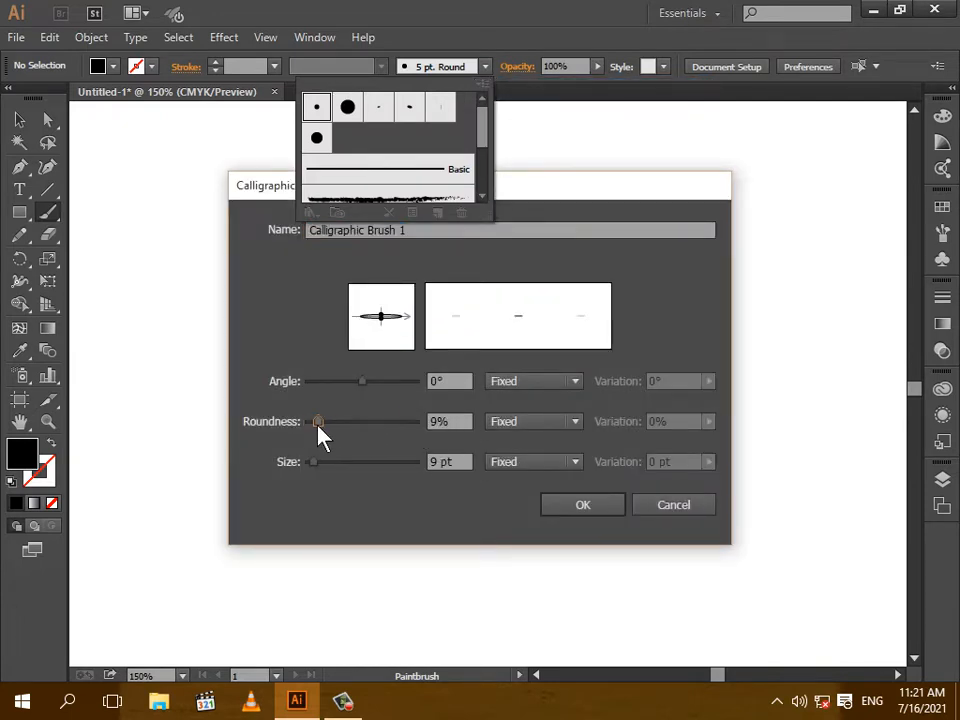
pyautogui.click(432, 381)
pyautogui.write('70')
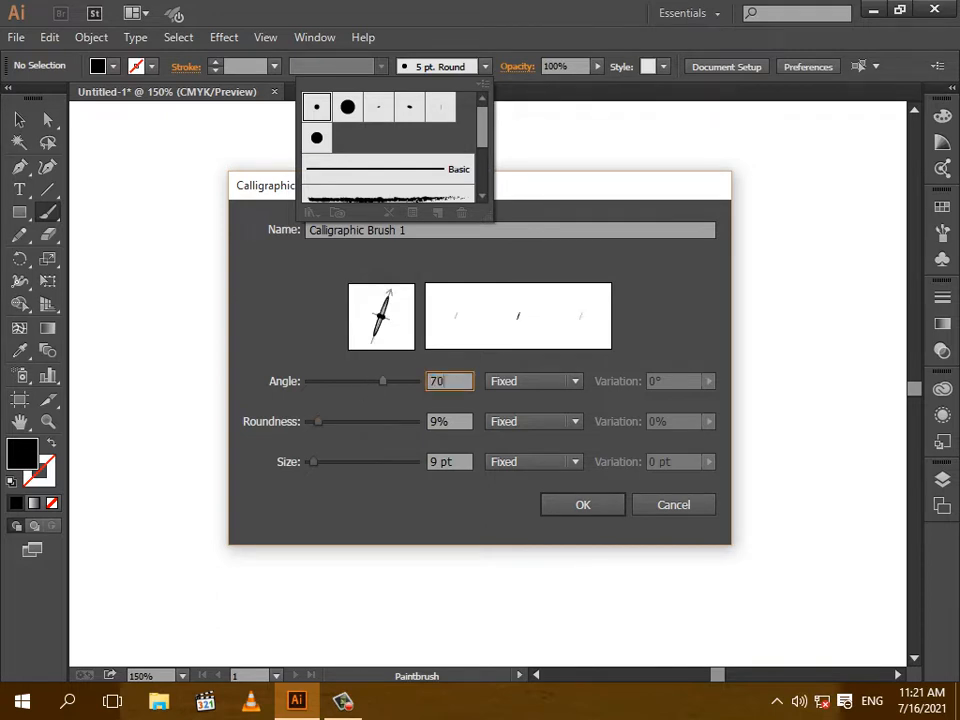
pyautogui.click(385, 383)
pyautogui.moveTo(383, 382); pyautogui.dragTo(386, 384)
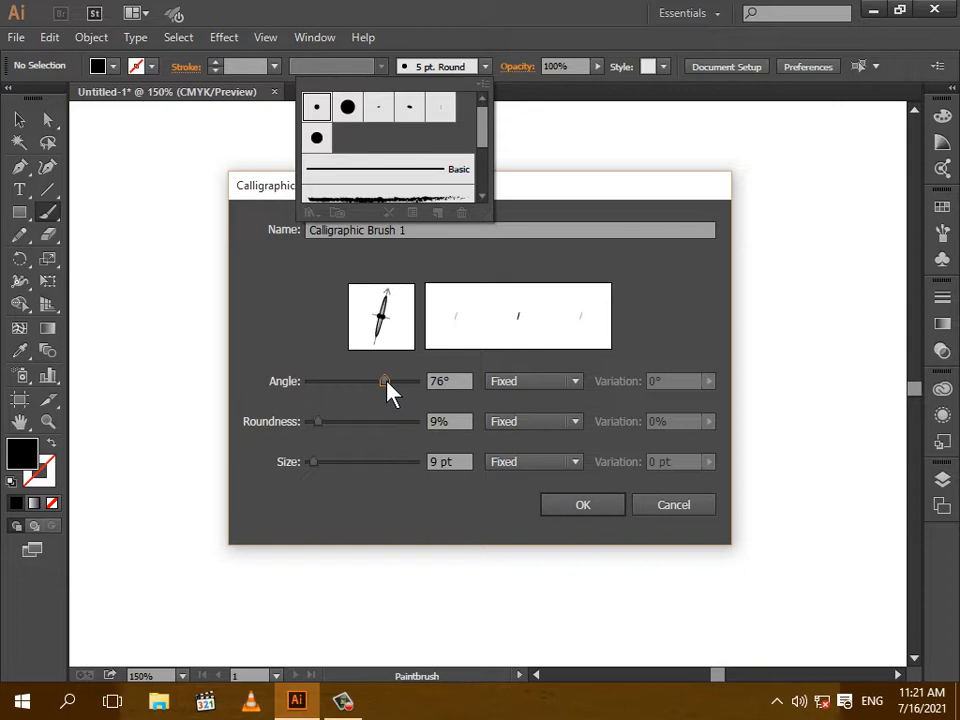
pyautogui.click(451, 428)
pyautogui.moveTo(315, 463); pyautogui.dragTo(332, 471)
pyautogui.click(604, 512)
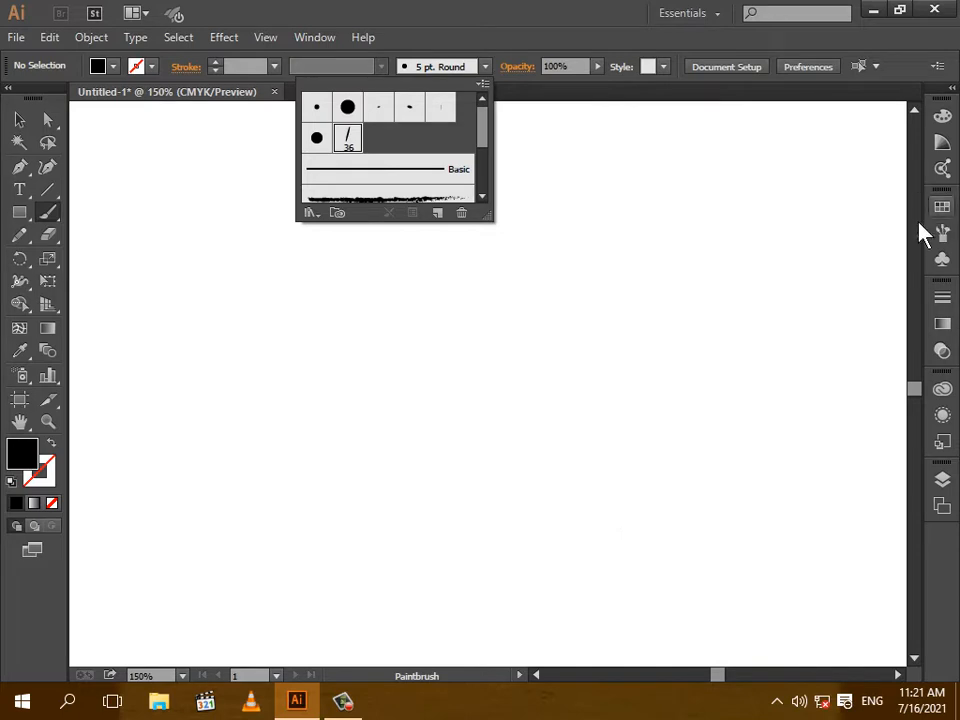
pyautogui.click(818, 259)
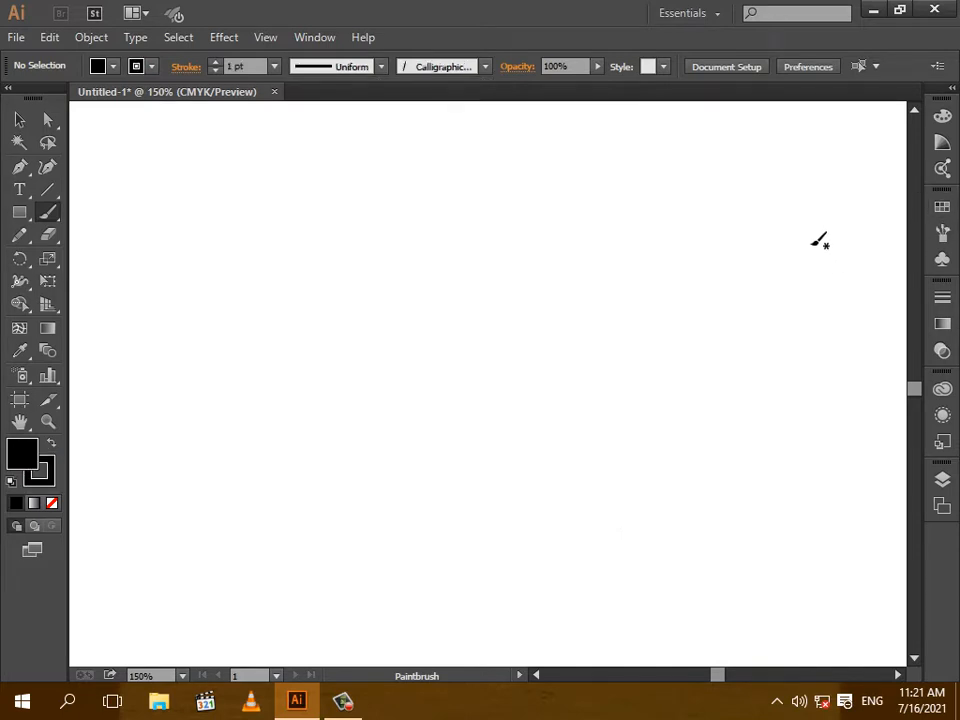
# Paint a broad wavy stroke descending leftward on the artboard's right half, and reshape its ends and left bend with the Curvature tool.
pyautogui.moveTo(812, 207)
pyautogui.mouseDown()
pyautogui.moveTo(813, 262)
pyautogui.moveTo(729, 315)
pyautogui.moveTo(597, 338)
pyautogui.moveTo(583, 355)
pyautogui.mouseUp()
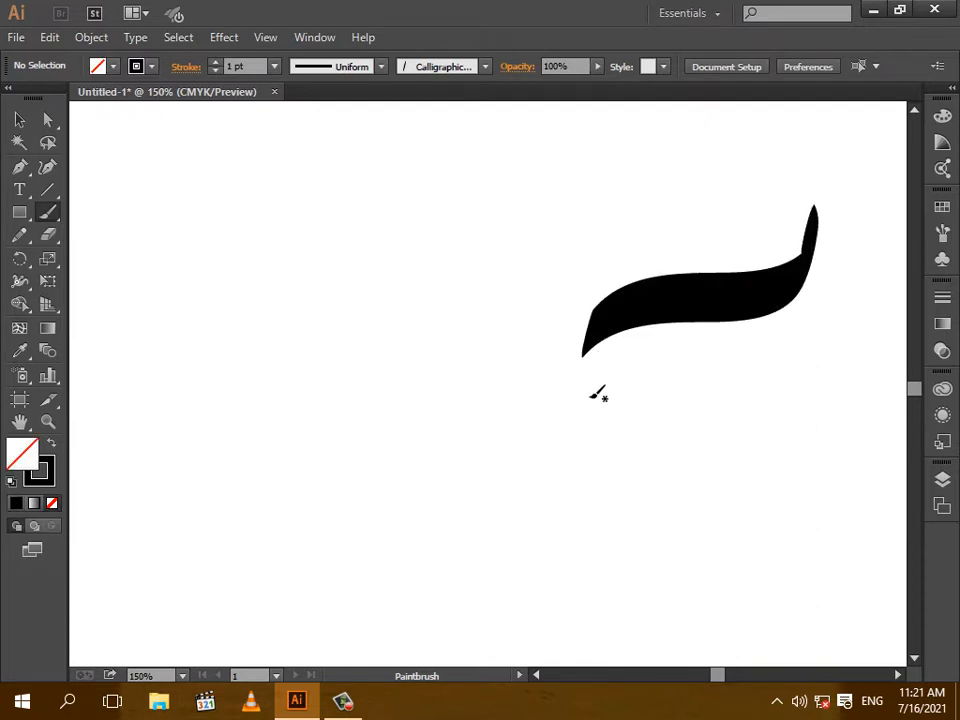
pyautogui.click(48, 168)
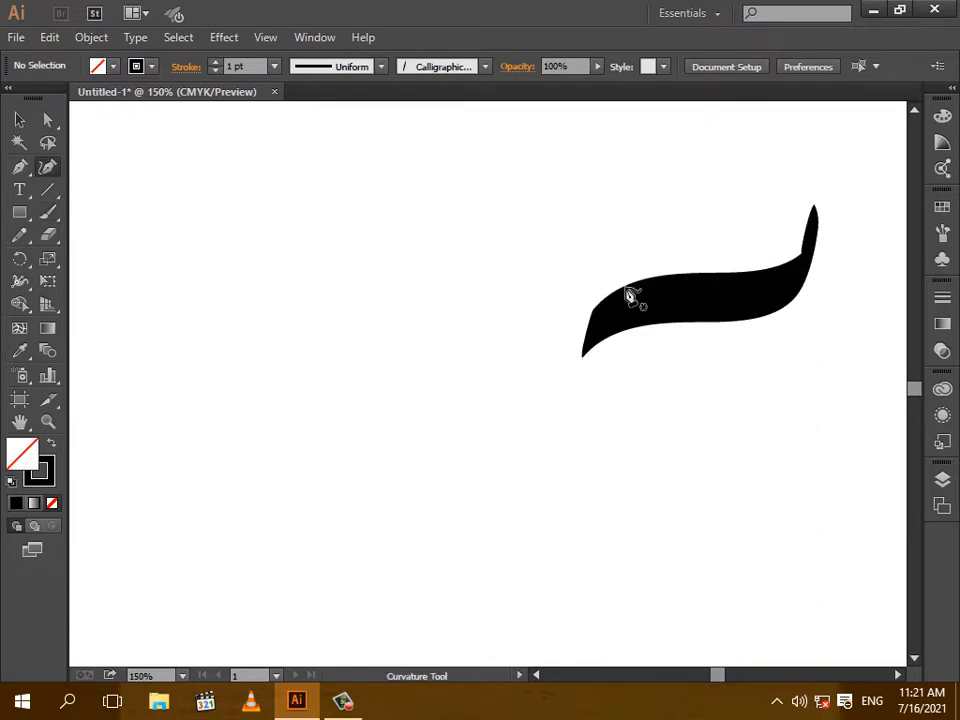
pyautogui.click(646, 314)
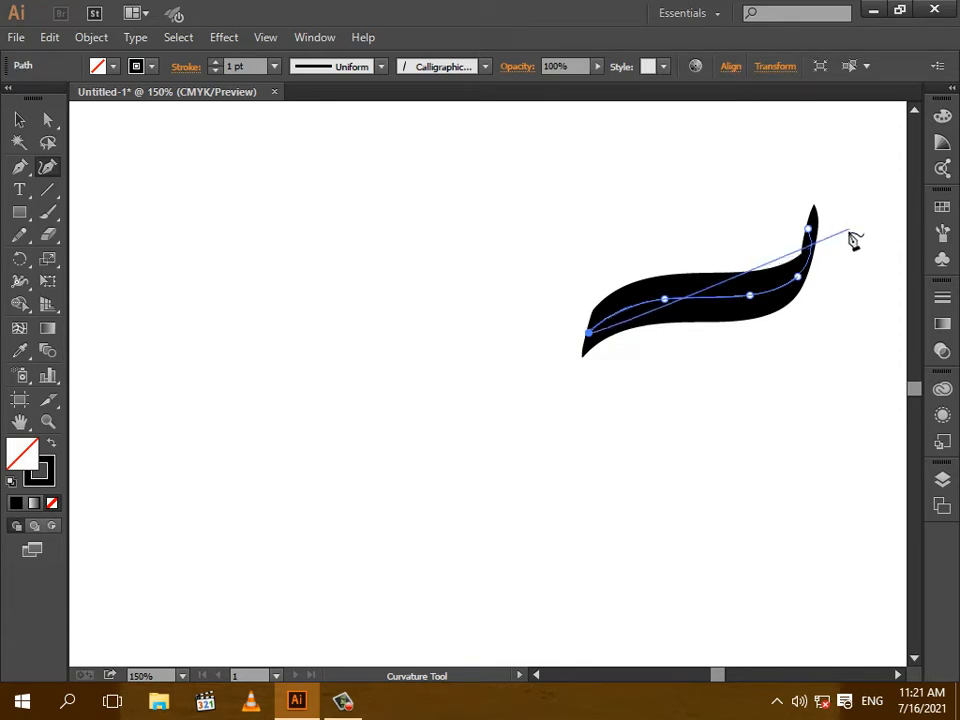
pyautogui.moveTo(808, 230); pyautogui.dragTo(818, 234)
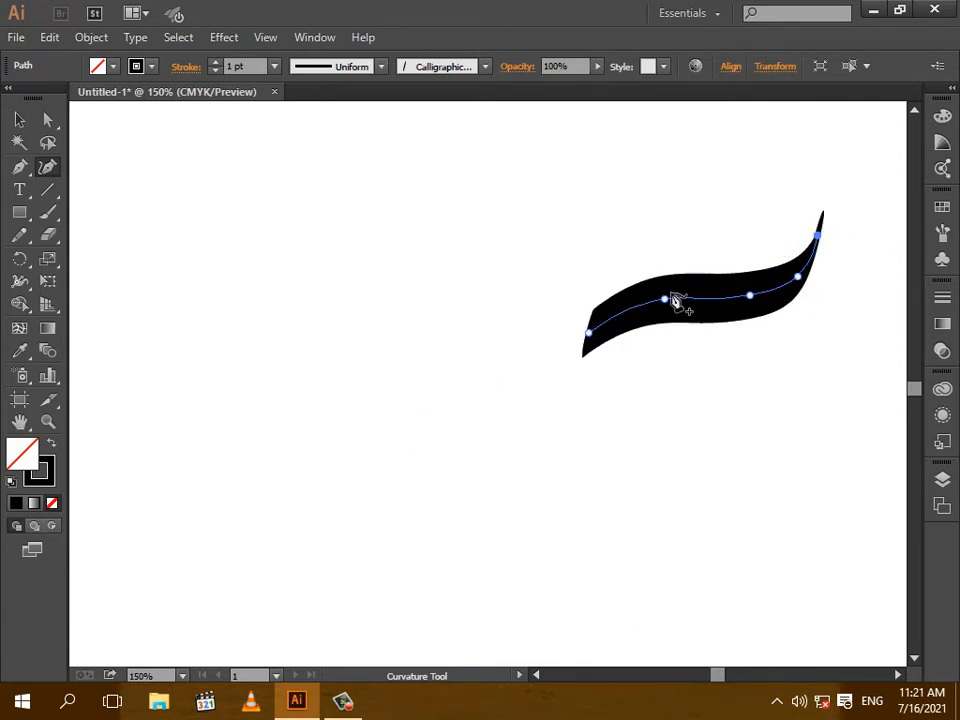
pyautogui.moveTo(590, 337); pyautogui.dragTo(545, 368)
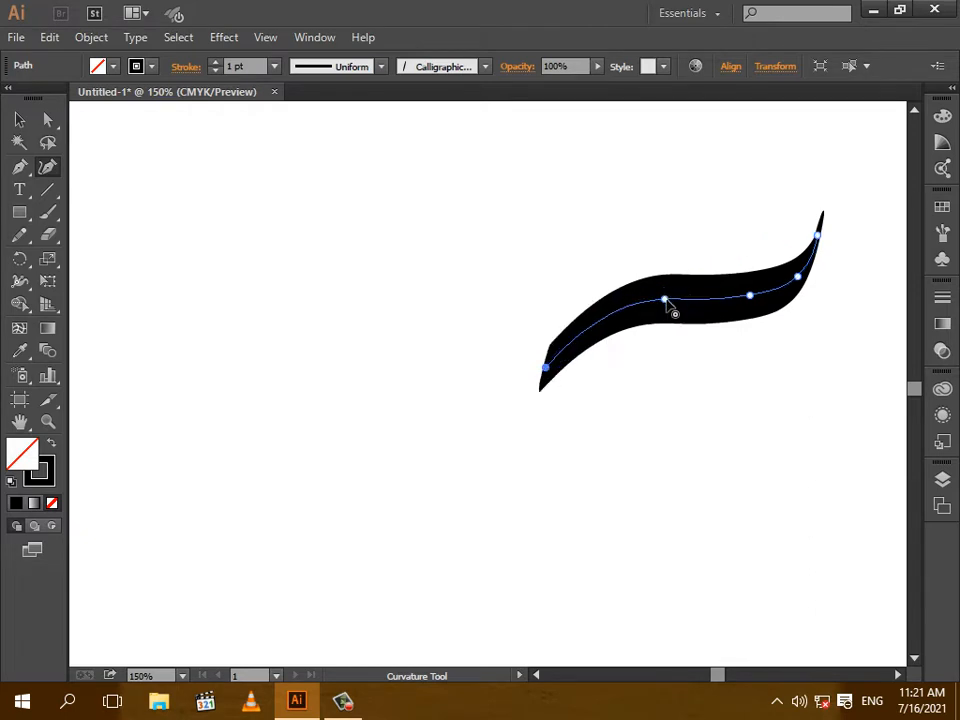
pyautogui.moveTo(666, 301); pyautogui.dragTo(612, 300)
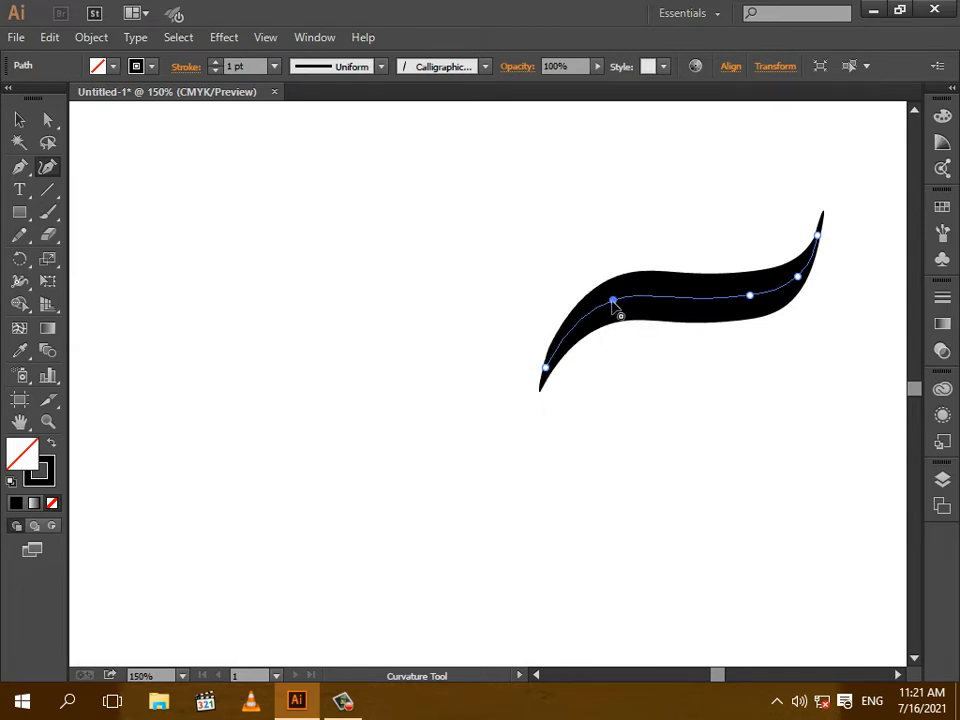
pyautogui.click(20, 120)
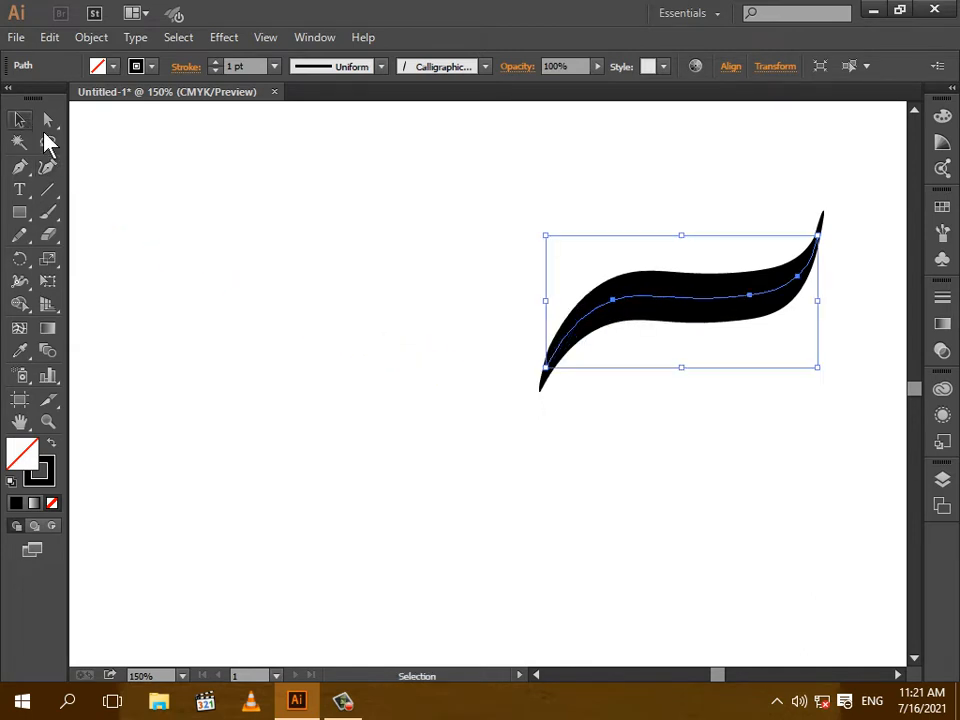
# Paint a long tapered stroke from the underside of the wavy stroke, curving down and to the left.
pyautogui.click(47, 212)
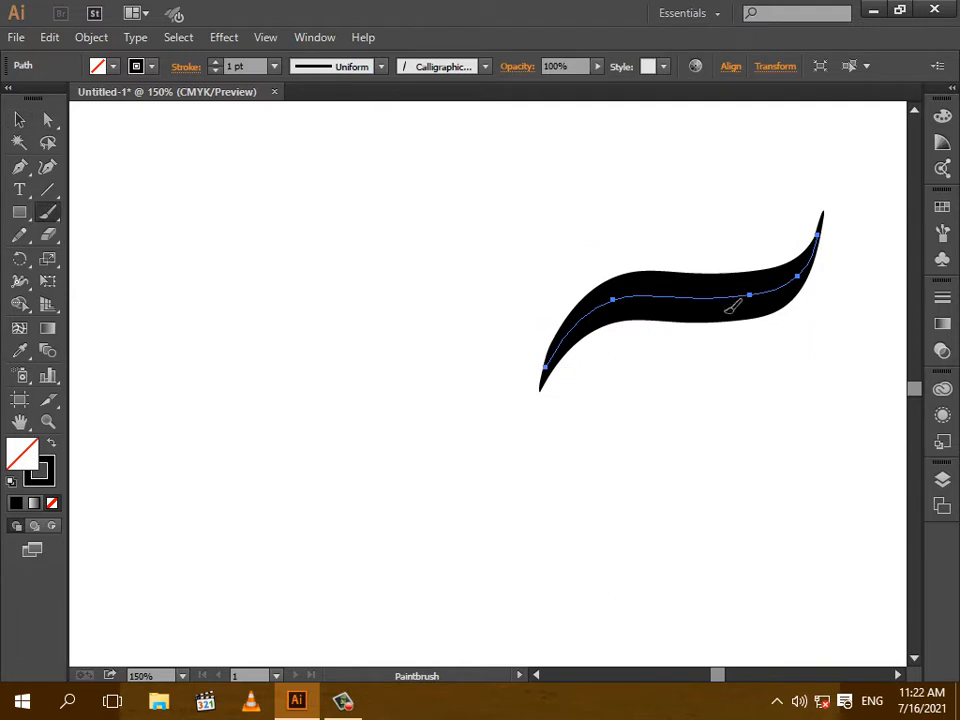
pyautogui.moveTo(700, 326)
pyautogui.mouseDown()
pyautogui.moveTo(650, 343)
pyautogui.moveTo(585, 475)
pyautogui.mouseUp()
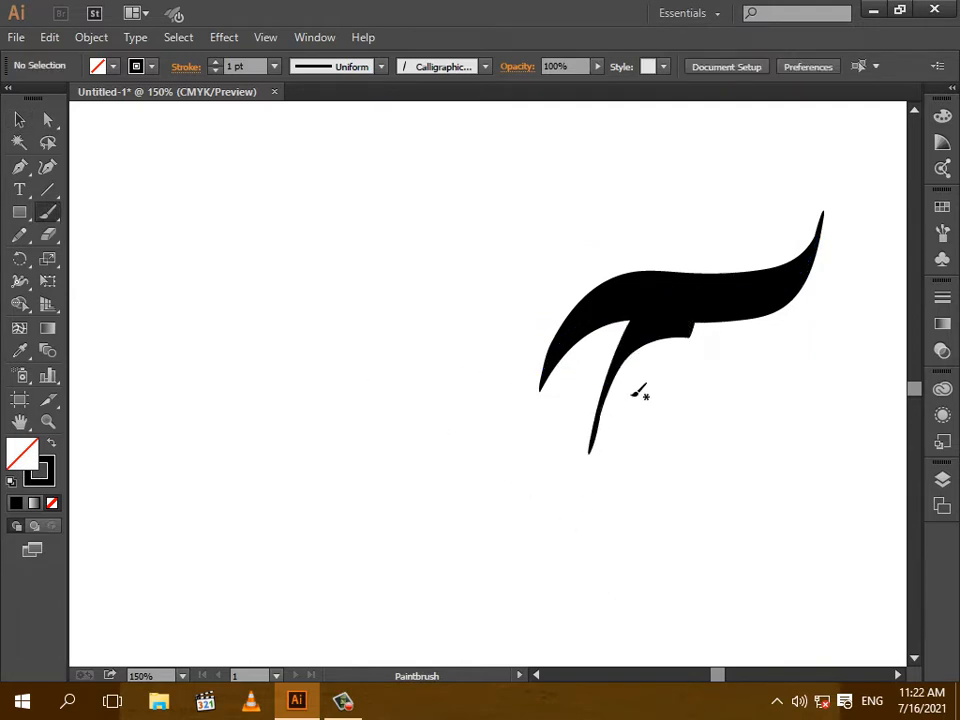
pyautogui.hotkey('ctrl', 'z')
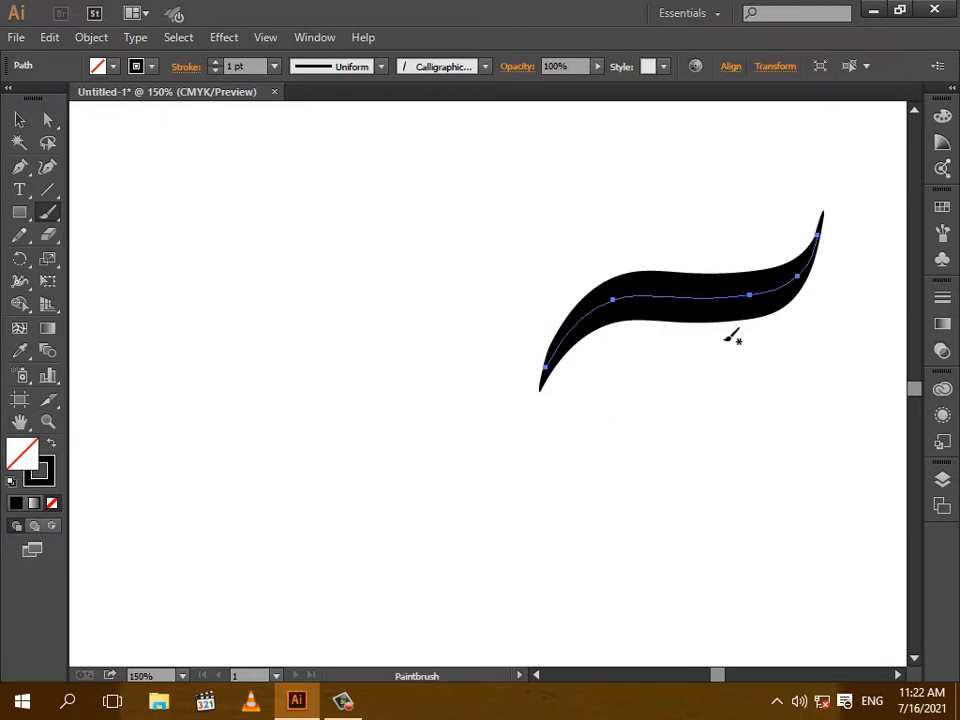
pyautogui.moveTo(720, 328)
pyautogui.mouseDown()
pyautogui.moveTo(642, 376)
pyautogui.moveTo(573, 519)
pyautogui.mouseUp()
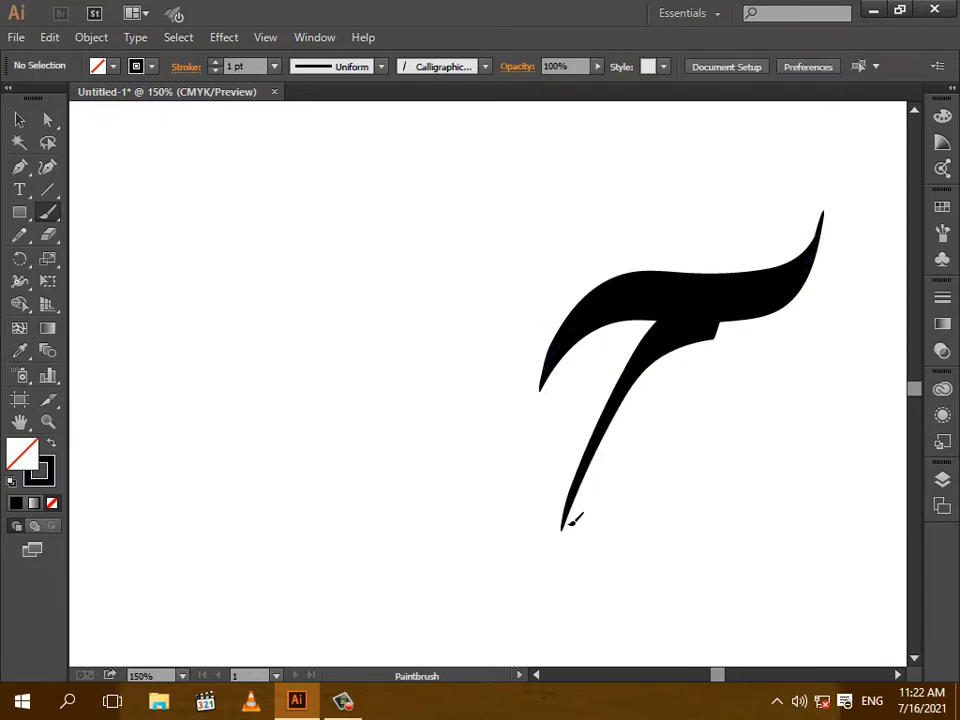
# Reshape the tapered stroke with the Curvature tool: tuck its upper end into the wavy stroke, bow its middle leftward and shift its tip.
pyautogui.click(47, 167)
pyautogui.click(679, 336)
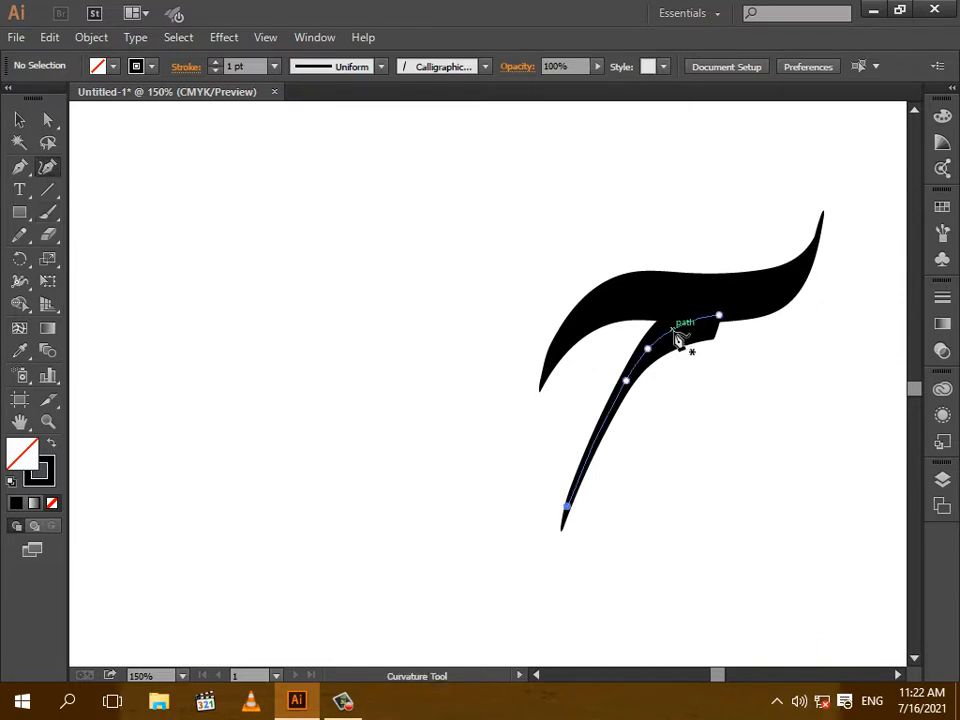
pyautogui.moveTo(720, 317)
pyautogui.mouseDown()
pyautogui.moveTo(721, 297)
pyautogui.moveTo(712, 304)
pyautogui.mouseUp()
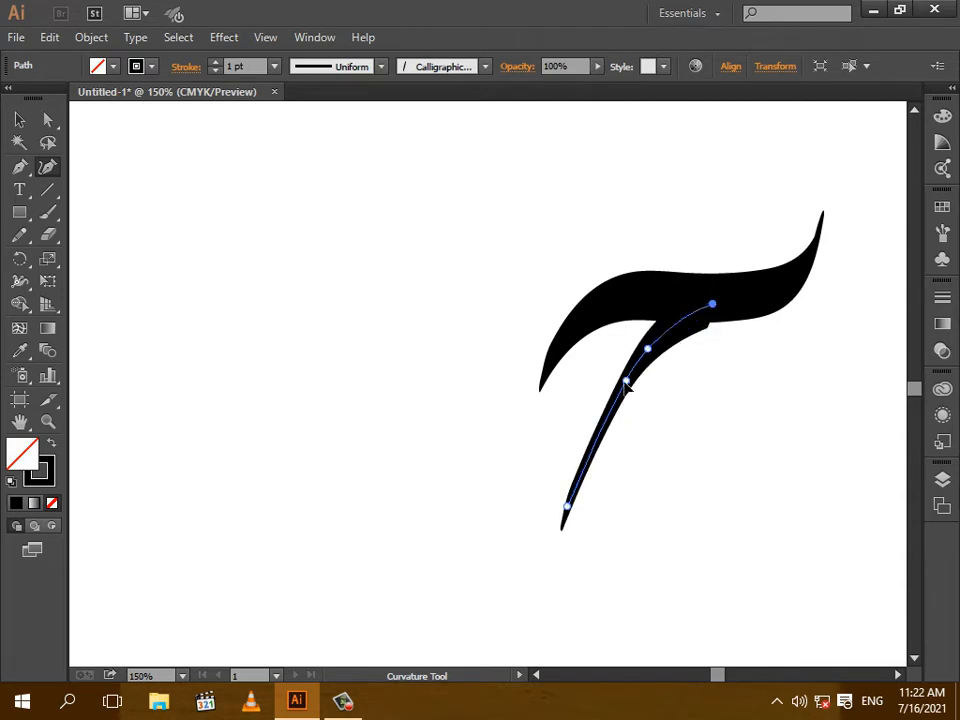
pyautogui.moveTo(626, 381); pyautogui.dragTo(606, 397)
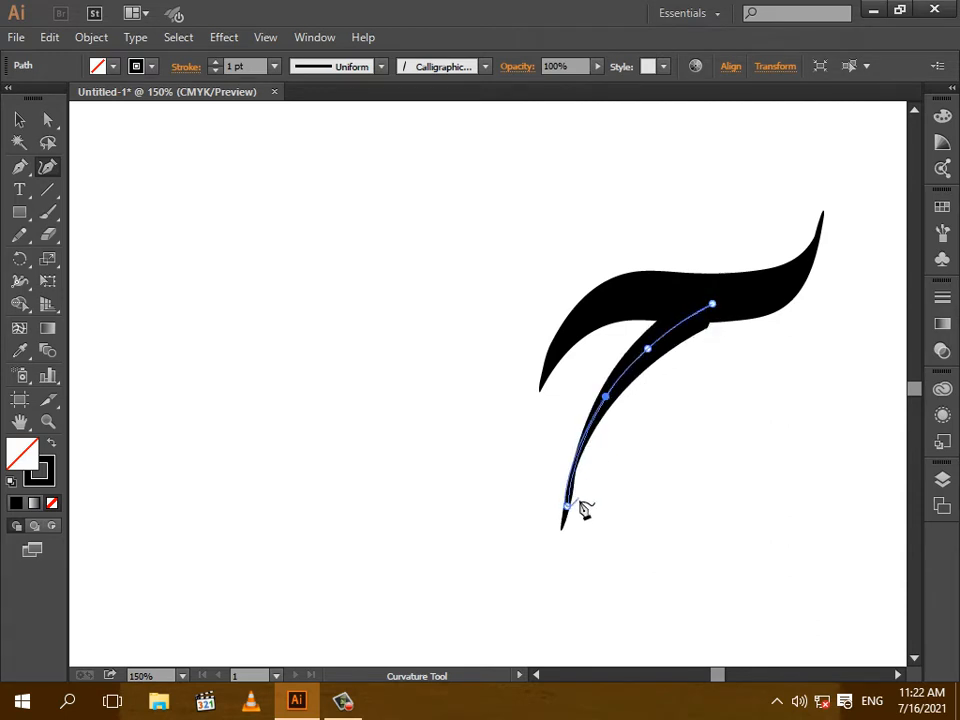
pyautogui.moveTo(567, 505); pyautogui.dragTo(560, 503)
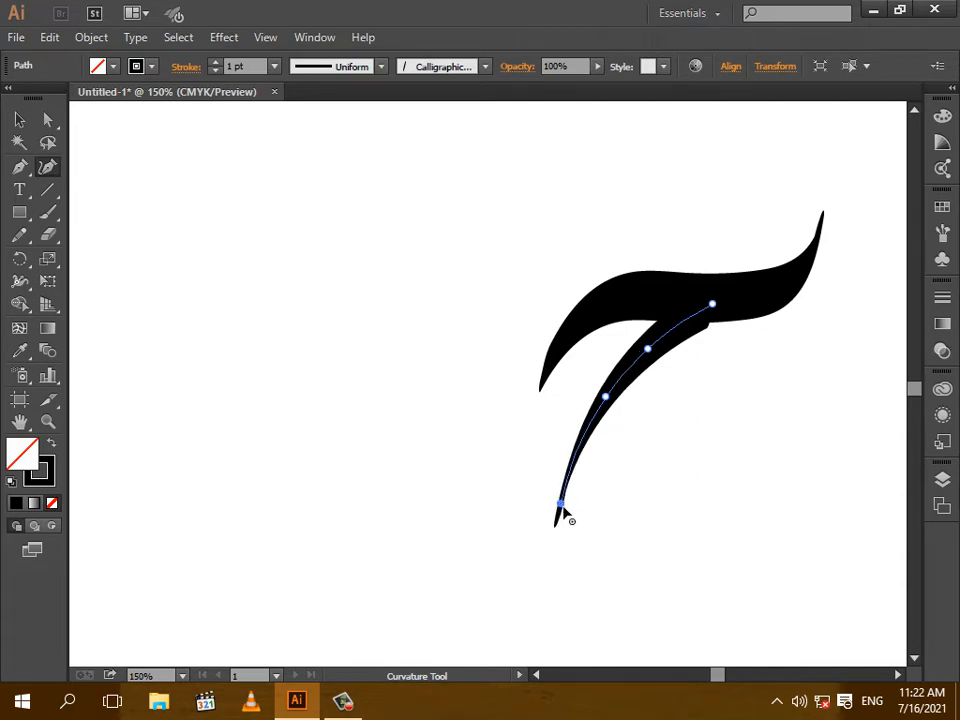
pyautogui.click(20, 119)
pyautogui.click(223, 229)
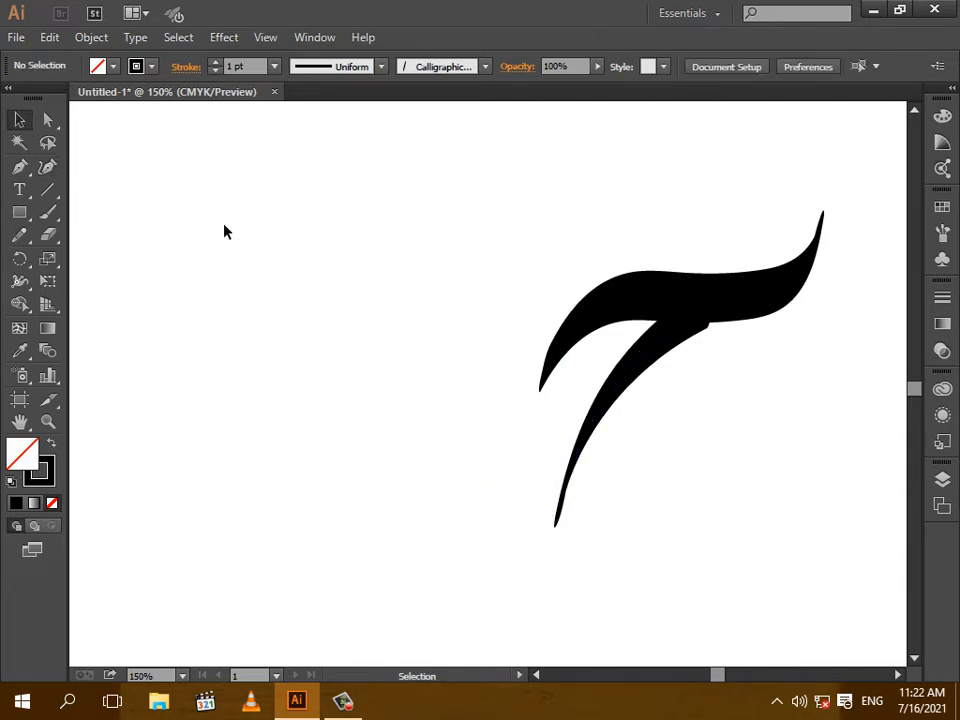
# Paint a small teardrop-shaped loop from two brush strokes at the lower tip of the tapered stroke.
pyautogui.click(47, 213)
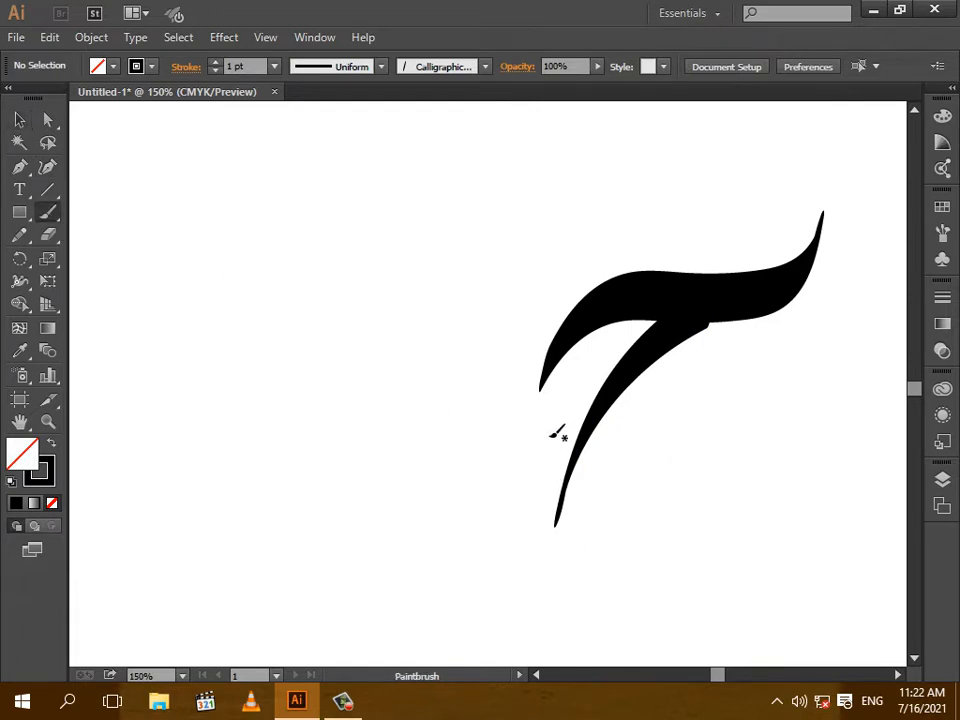
pyautogui.moveTo(549, 398); pyautogui.dragTo(541, 444)
pyautogui.hotkey('ctrl', 'z')
pyautogui.moveTo(547, 412)
pyautogui.mouseDown()
pyautogui.moveTo(558, 565)
pyautogui.moveTo(541, 586)
pyautogui.moveTo(521, 574)
pyautogui.moveTo(506, 504)
pyautogui.moveTo(543, 438)
pyautogui.mouseUp()
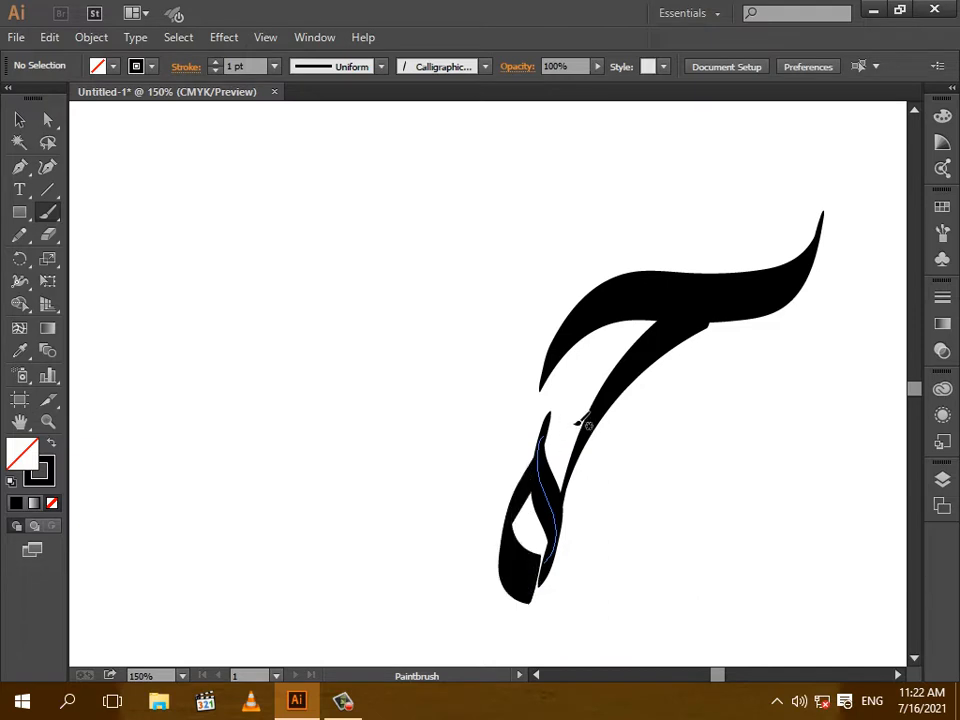
# Reshape the loop's left stroke with the Curvature tool, joining its lower end to the right stroke and bending its base inward.
pyautogui.click(47, 167)
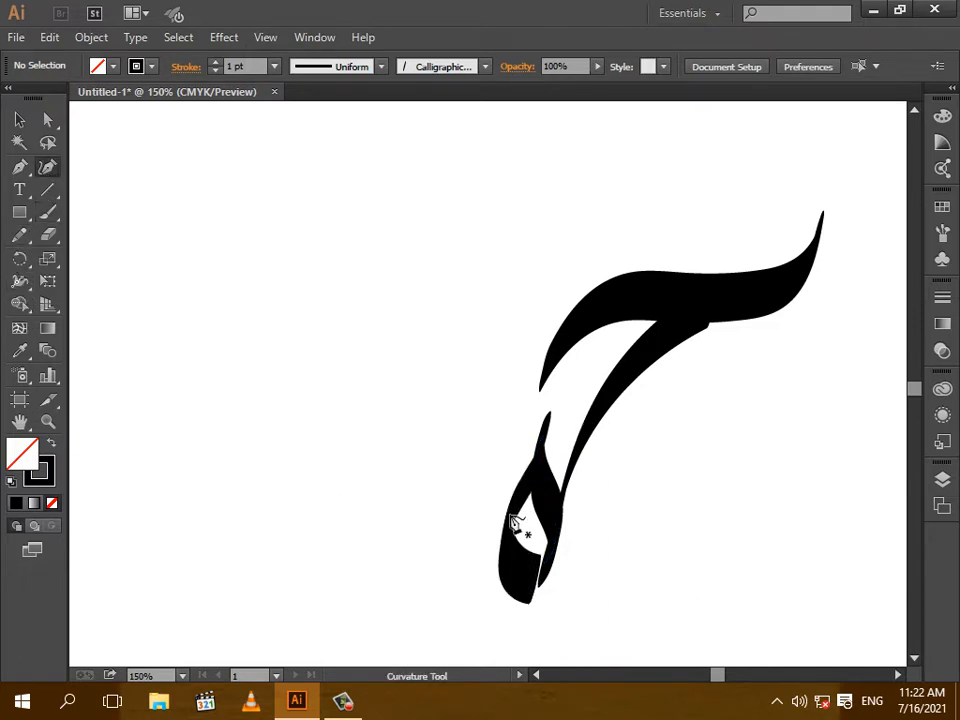
pyautogui.click(544, 578)
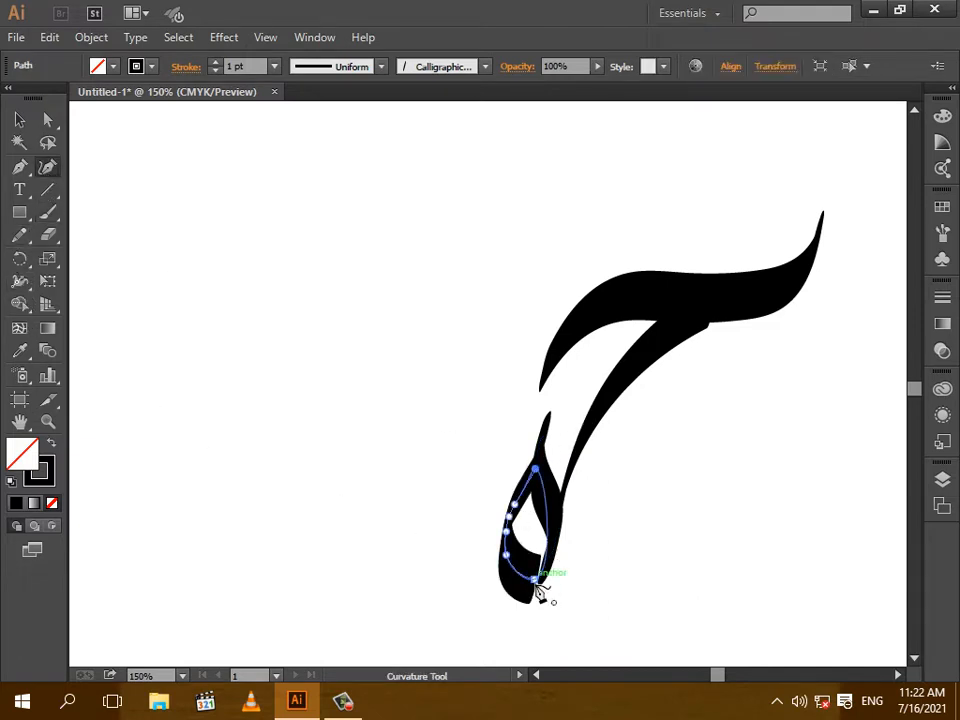
pyautogui.moveTo(535, 579); pyautogui.dragTo(541, 584)
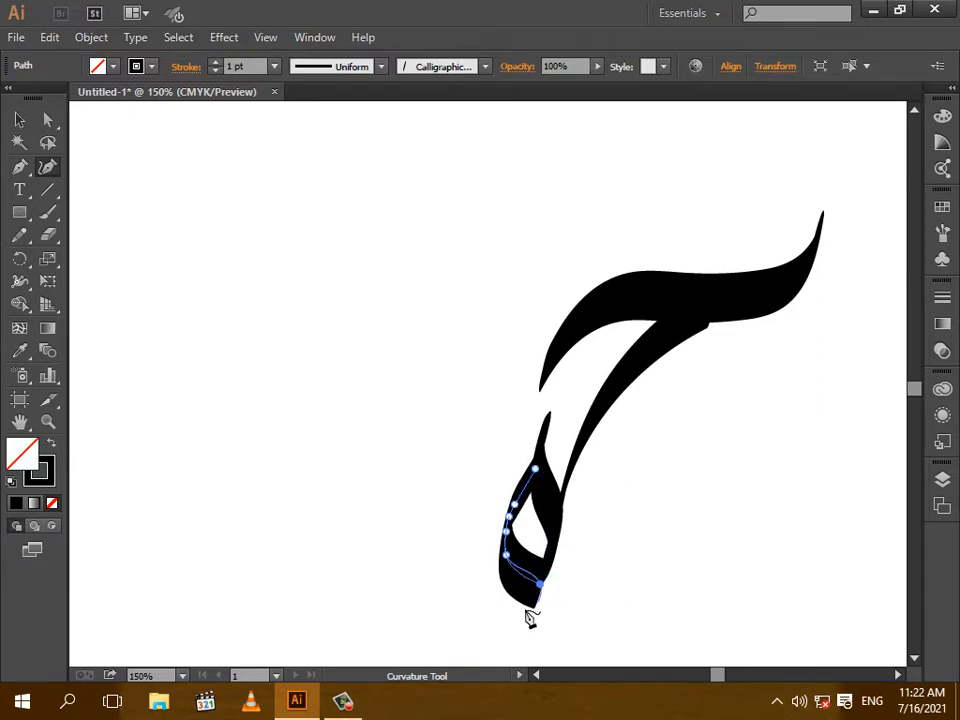
pyautogui.click(518, 558)
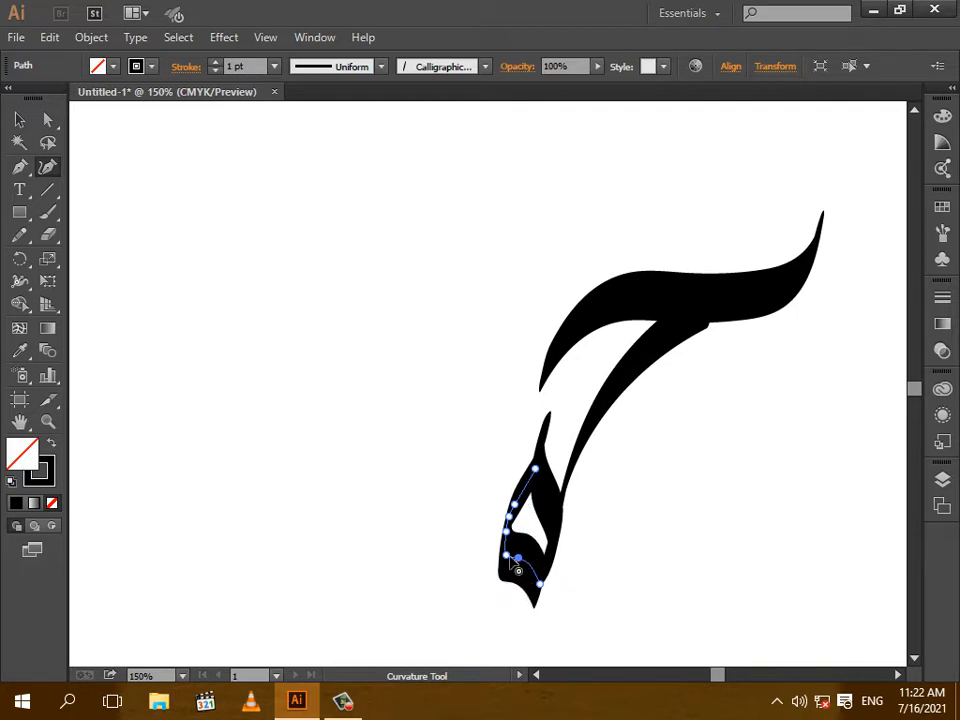
pyautogui.moveTo(507, 555); pyautogui.dragTo(509, 550)
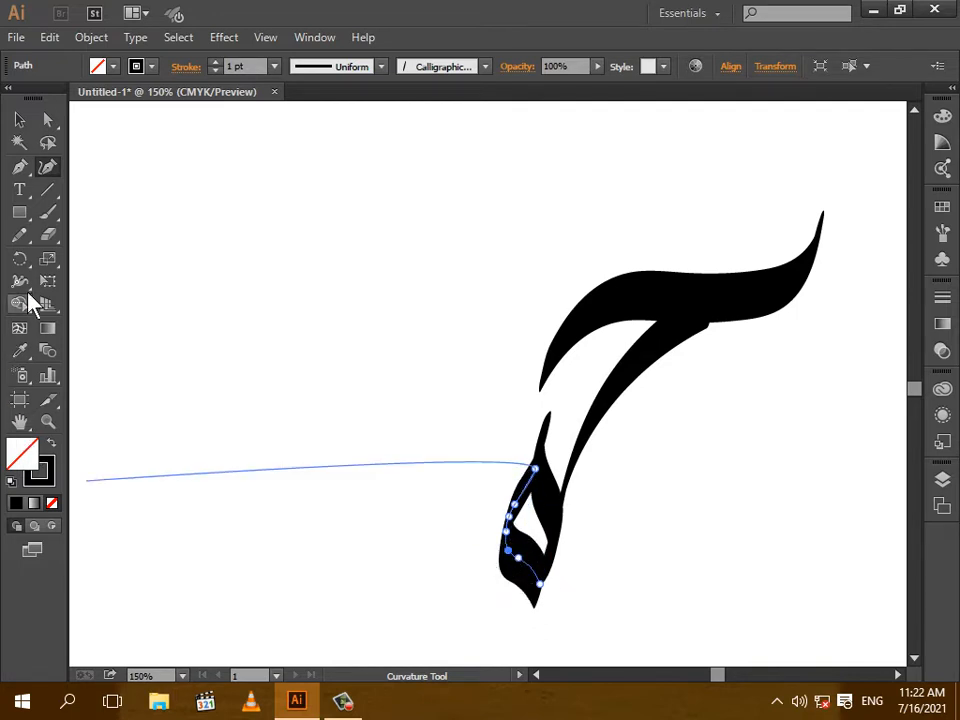
# Smooth the left stroke of the teardrop loop with the Smooth tool, evening out its inner curve and base.
pyautogui.click(20, 236)
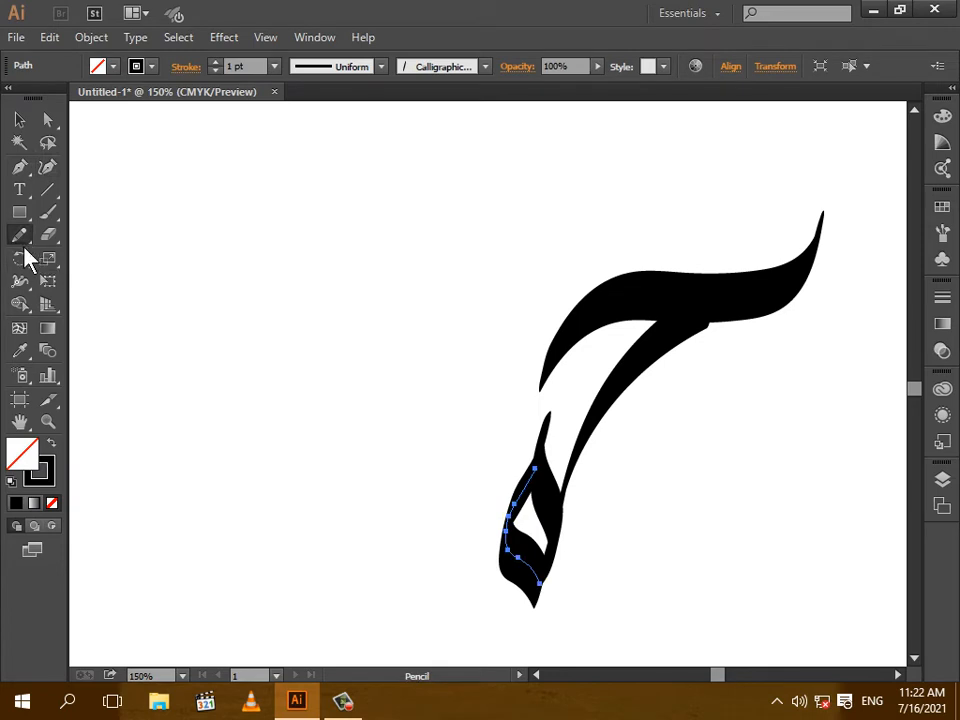
pyautogui.moveTo(30, 240)
pyautogui.mouseDown()
pyautogui.moveTo(94, 279)
pyautogui.moveTo(94, 256)
pyautogui.mouseUp()
pyautogui.moveTo(533, 541)
pyautogui.mouseDown()
pyautogui.moveTo(534, 504)
pyautogui.moveTo(511, 542)
pyautogui.moveTo(537, 570)
pyautogui.mouseUp()
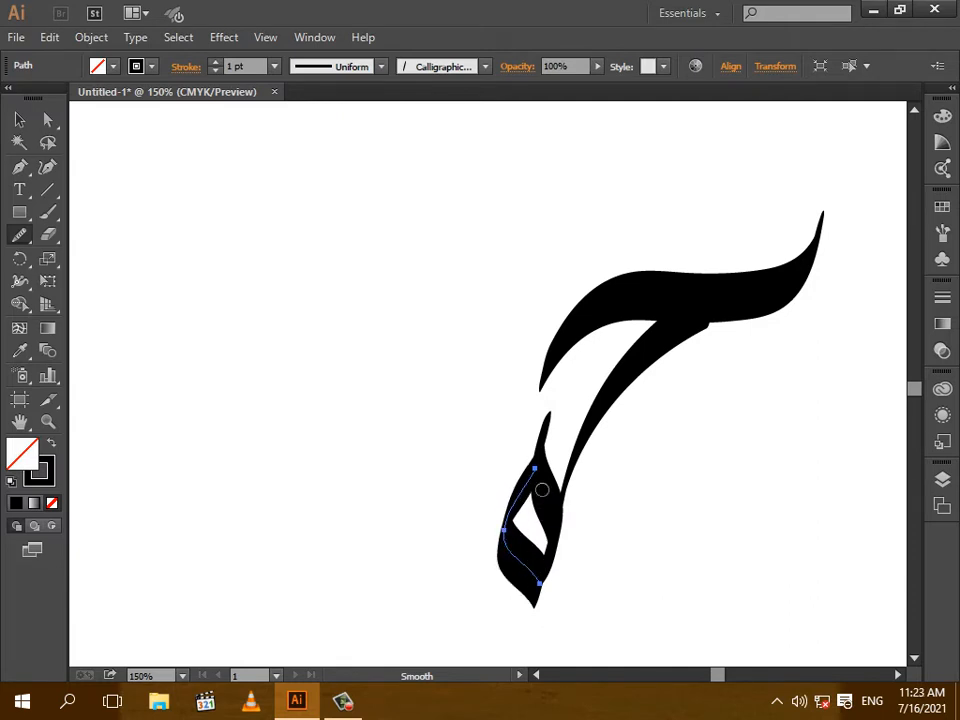
# Shift the upper end of the loop's right stroke slightly down and left with the Curvature tool, and smooth that stroke's curve.
pyautogui.click(47, 167)
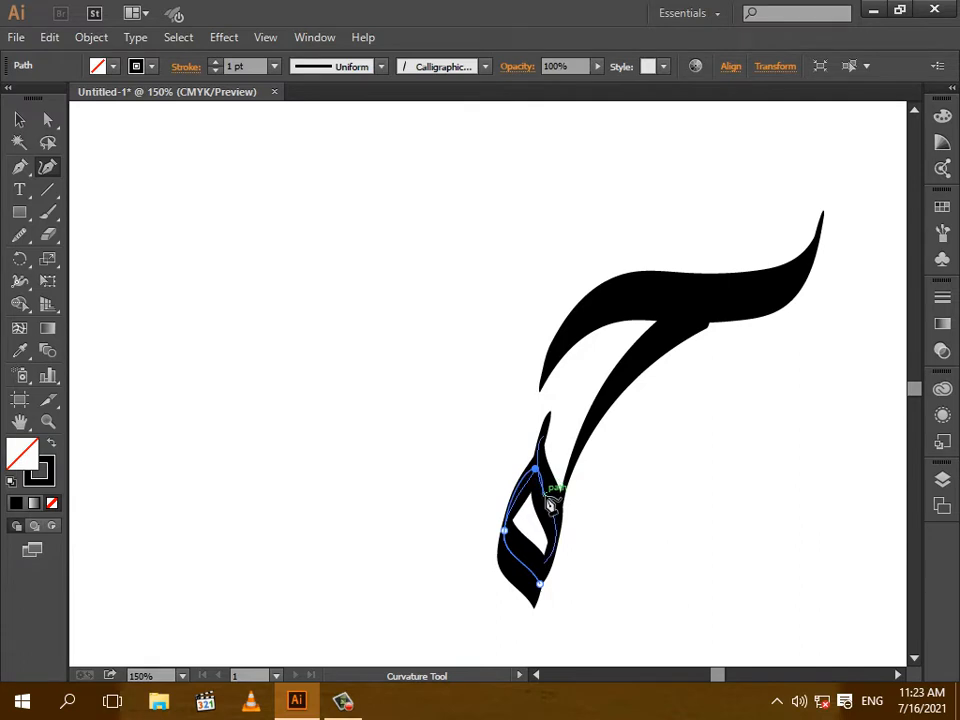
pyautogui.click(552, 505)
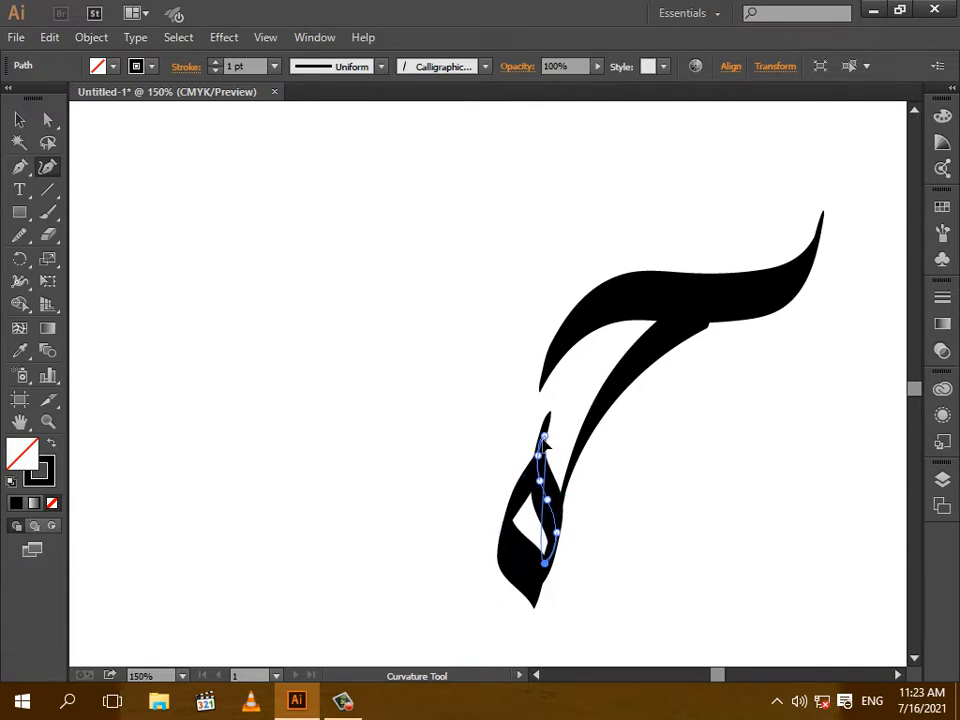
pyautogui.moveTo(545, 436); pyautogui.dragTo(535, 441)
pyautogui.click(539, 456)
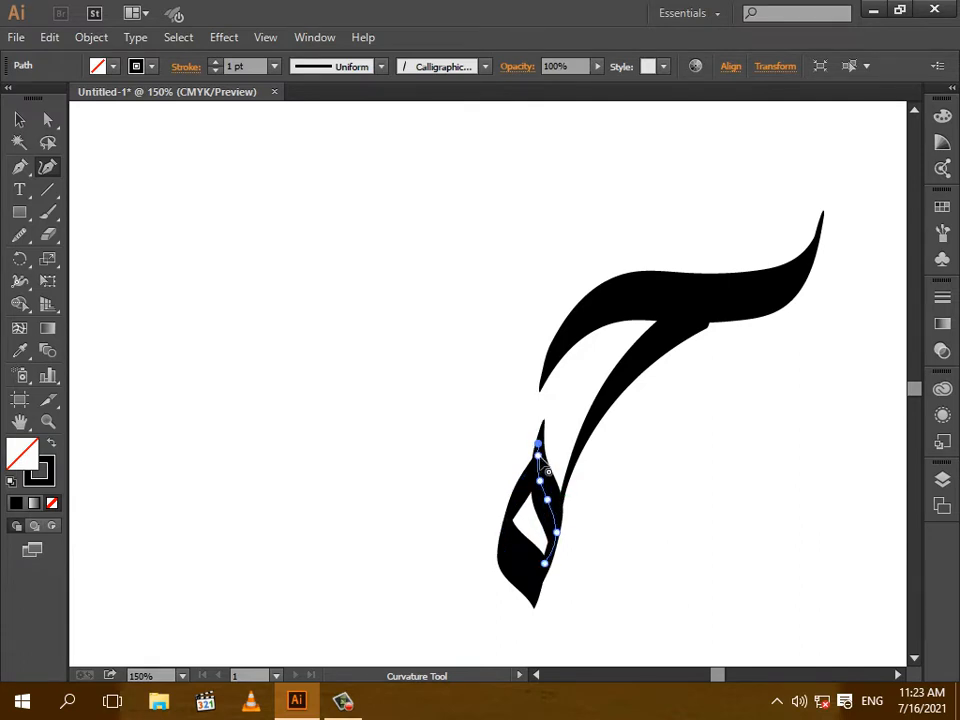
pyautogui.click(21, 232)
pyautogui.moveTo(545, 480); pyautogui.dragTo(562, 511)
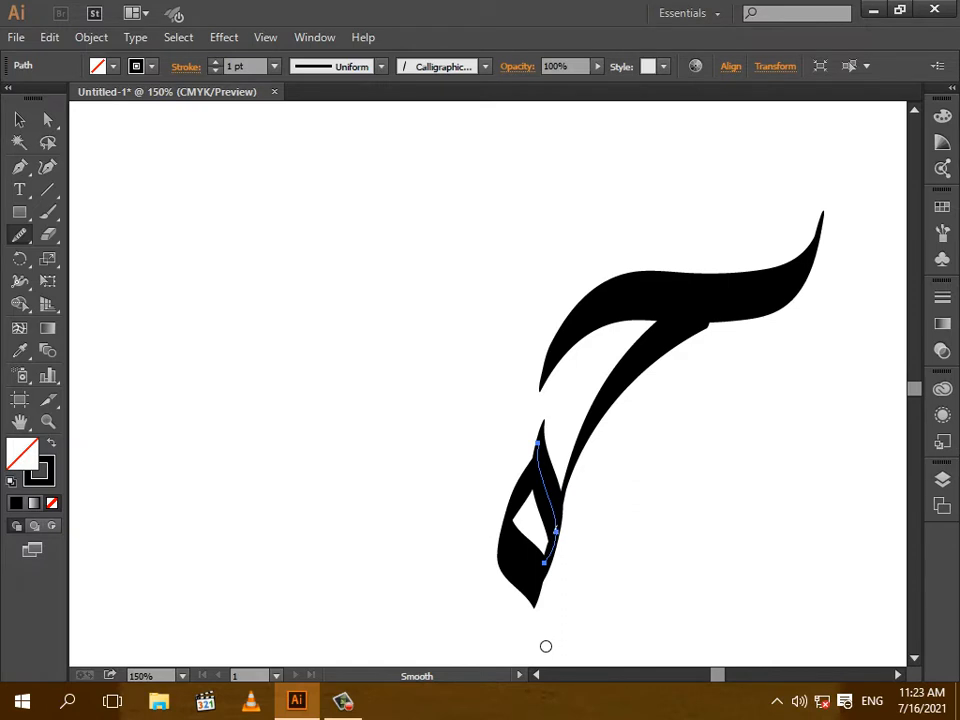
# Join the loop's left and right strokes into one path and deselect it.
pyautogui.click(19, 120)
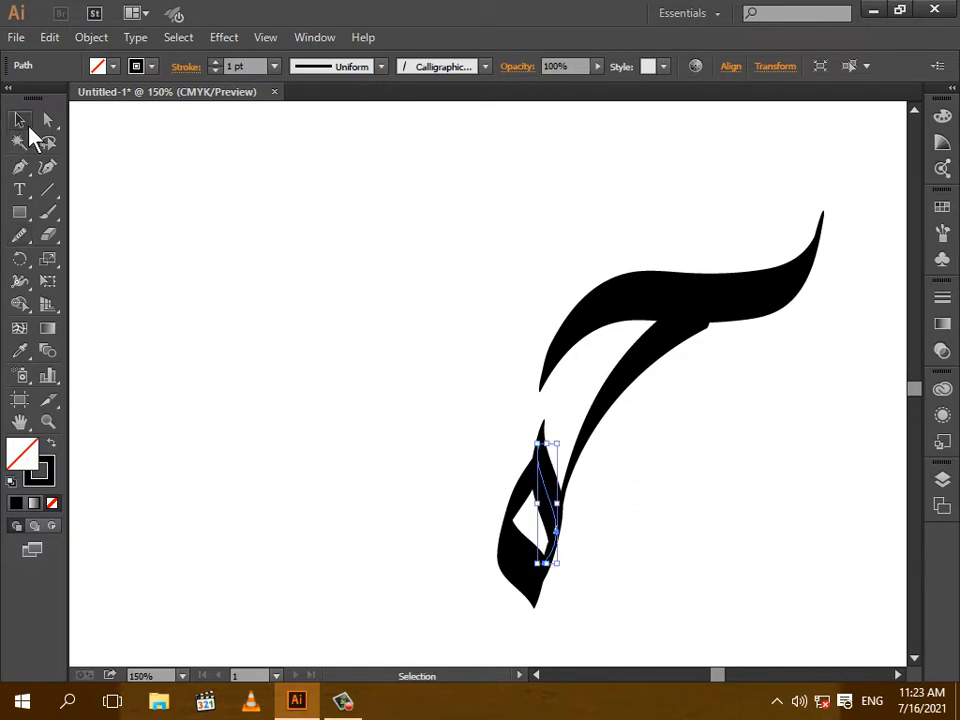
pyautogui.keyDown('shift'); pyautogui.click(531, 567); pyautogui.keyUp('shift')
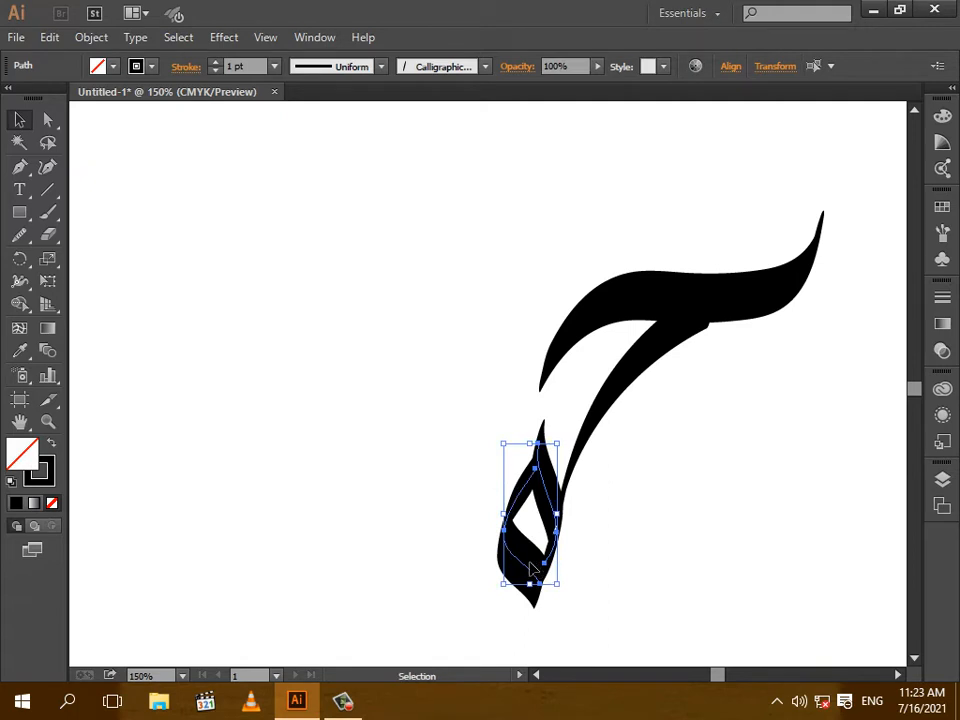
pyautogui.rightClick(535, 572)
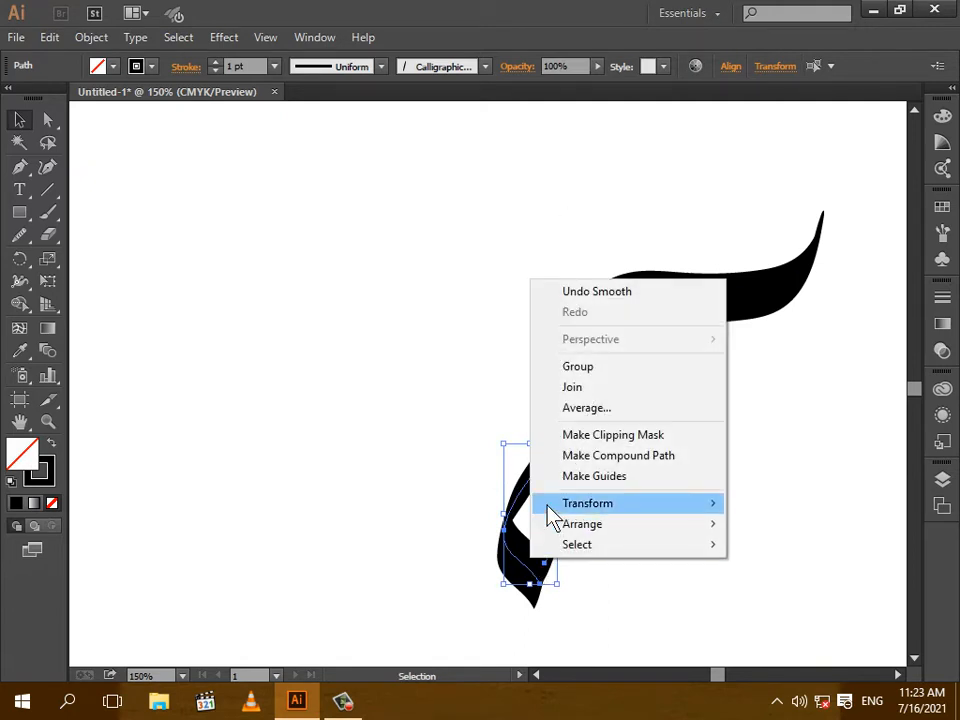
pyautogui.click(573, 389)
pyautogui.click(325, 411)
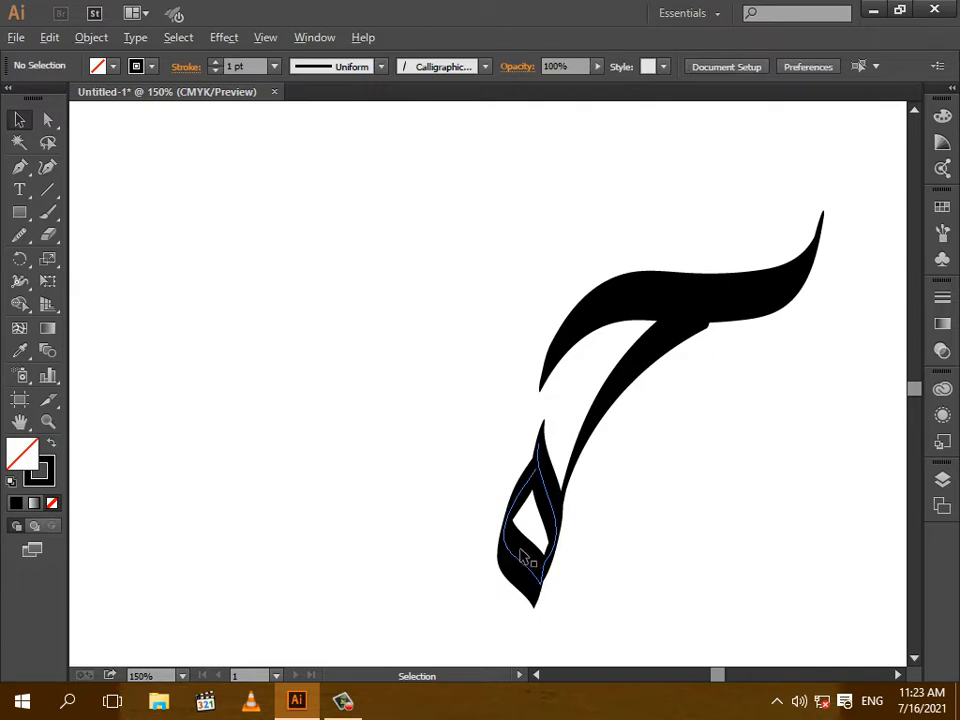
# Duplicate the teardrop loop and place the copy to its right, below the right end of the wavy stroke.
pyautogui.keyDown('alt'); pyautogui.moveTo(507, 553); pyautogui.dragTo(780, 543); pyautogui.keyUp('alt')
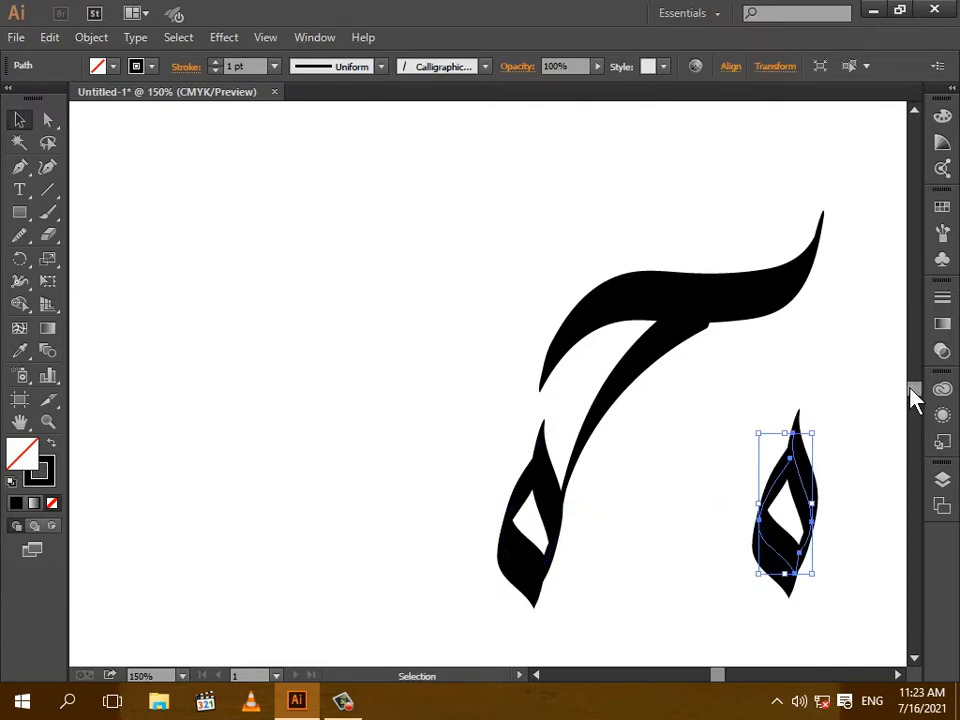
pyautogui.moveTo(912, 391); pyautogui.dragTo(912, 403)
pyautogui.click(912, 110)
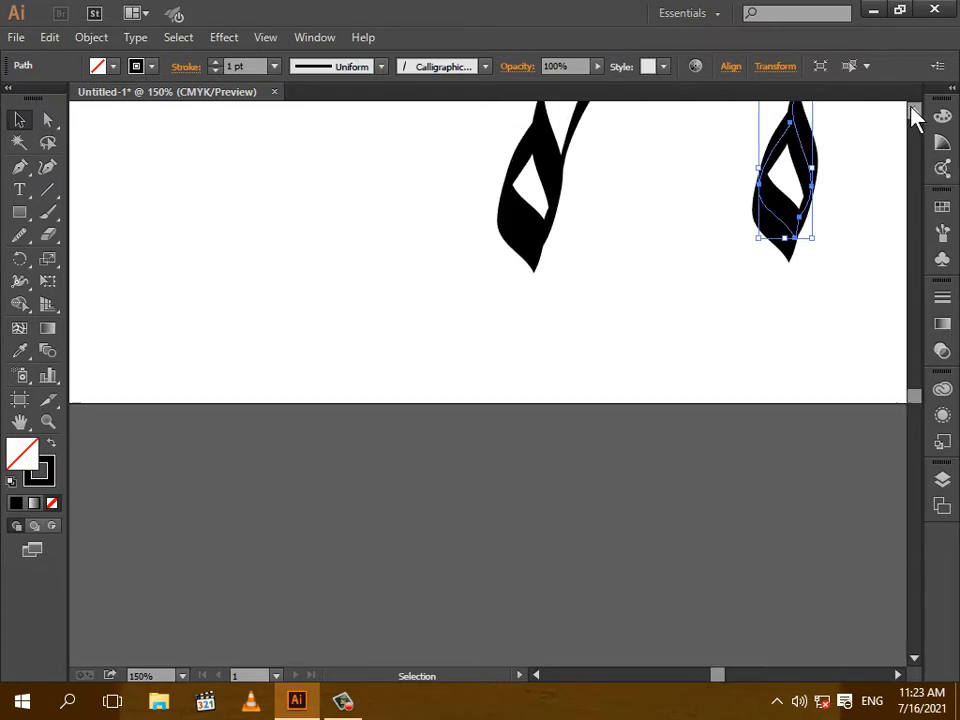
pyautogui.click(913, 110)
pyautogui.click(913, 110)
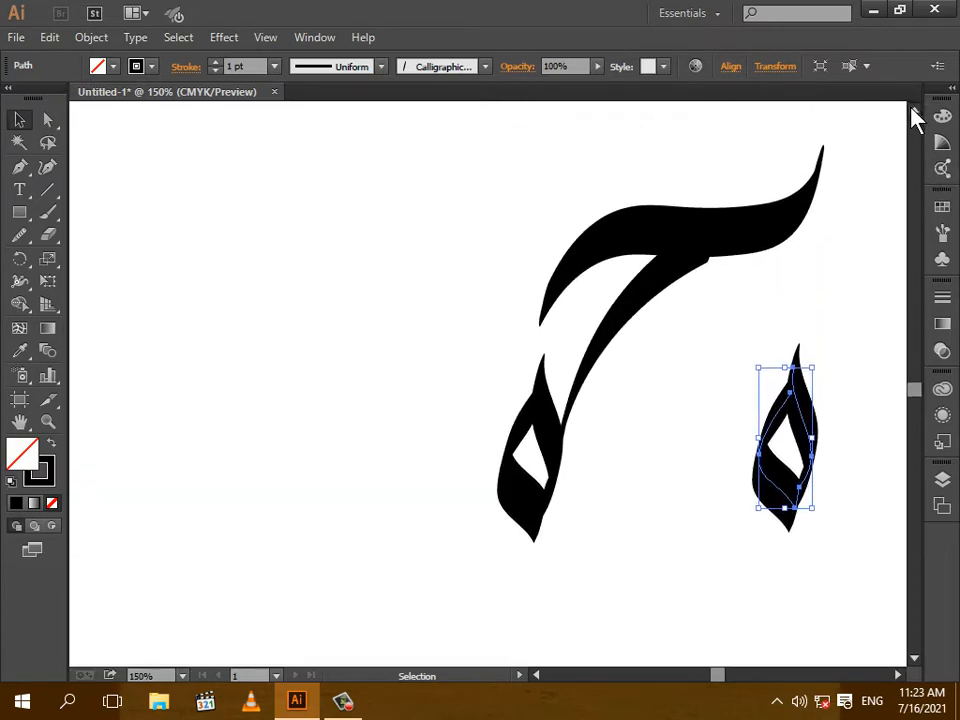
pyautogui.click(913, 110)
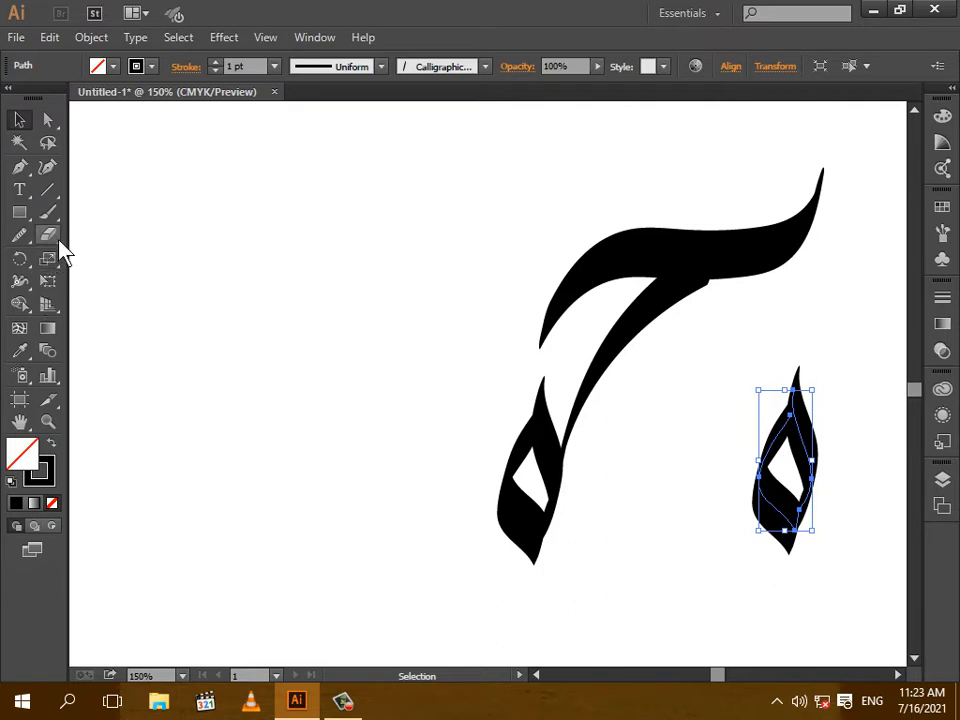
pyautogui.click(48, 212)
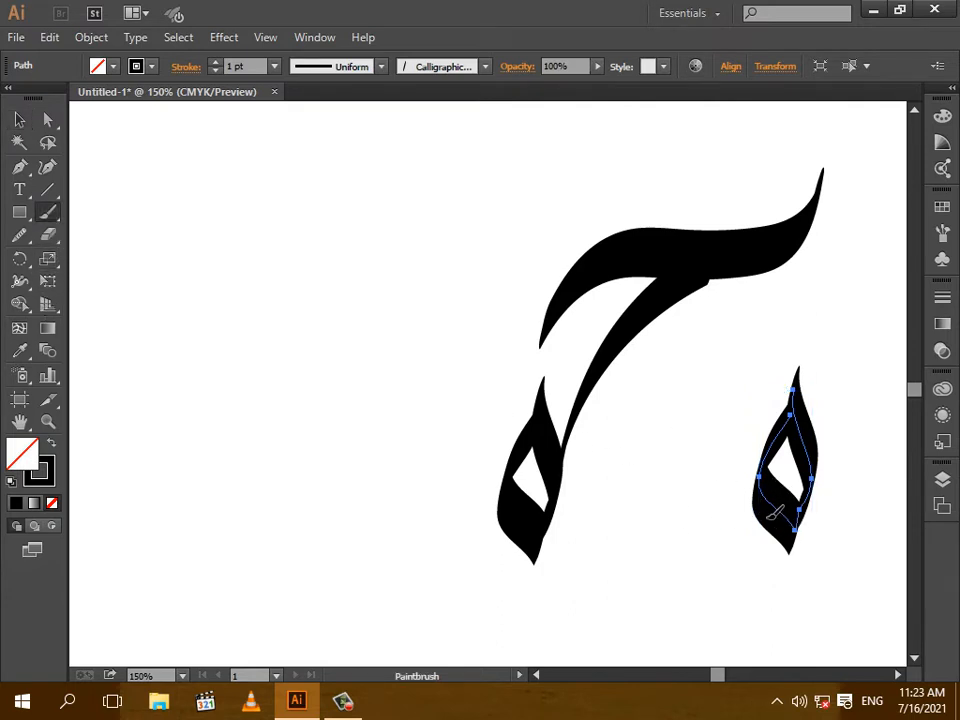
pyautogui.moveTo(690, 491); pyautogui.dragTo(587, 426)
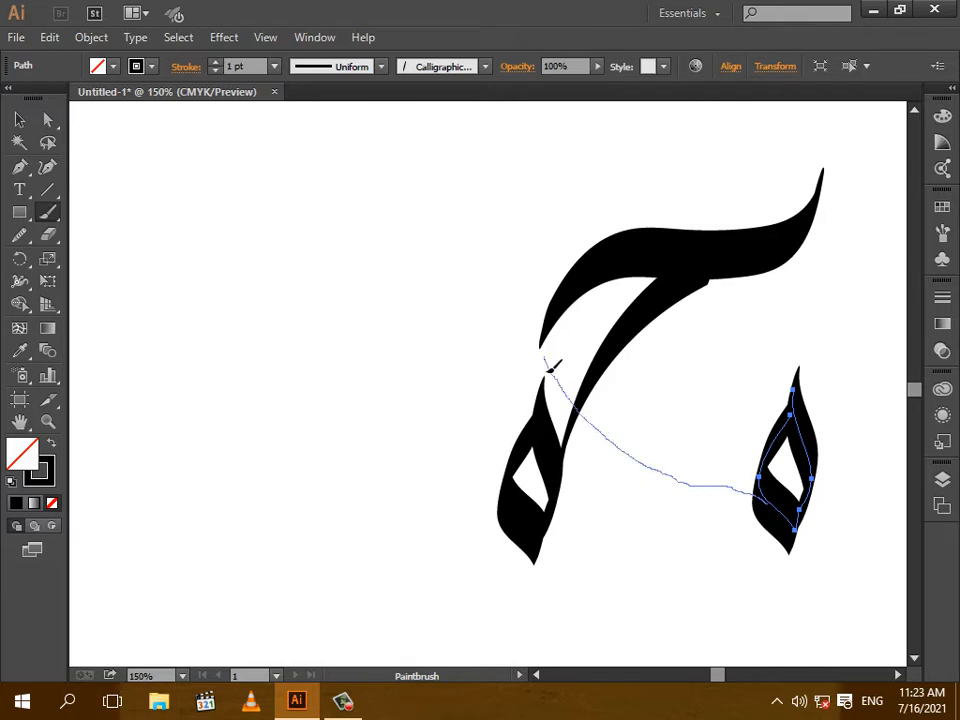
pyautogui.moveTo(549, 366); pyautogui.dragTo(552, 368)
pyautogui.hotkey('ctrl', 'z')
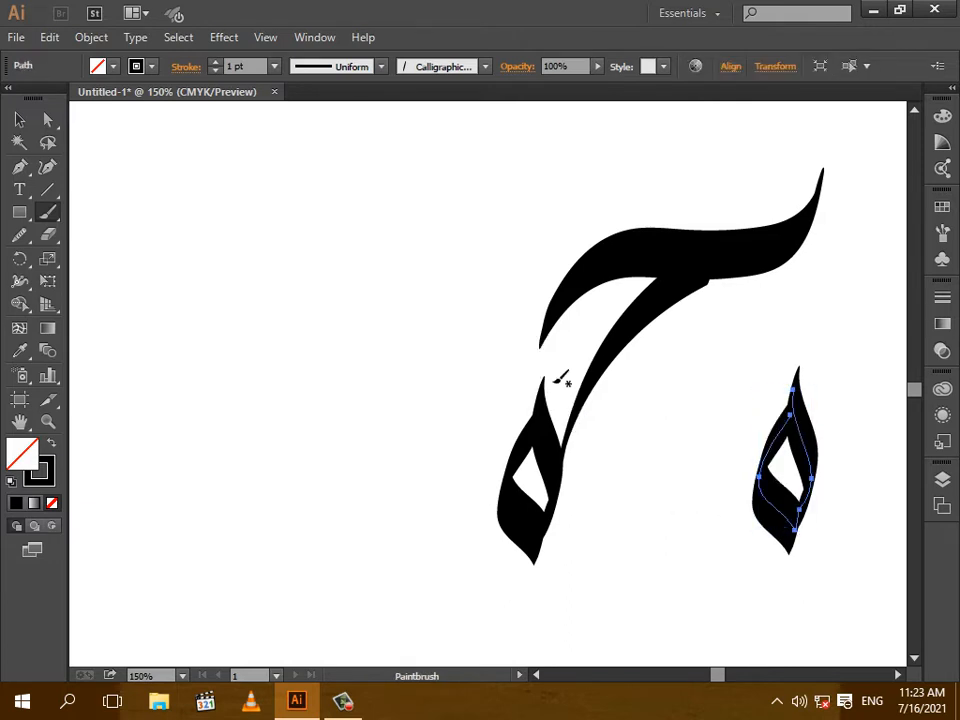
# With nothing selected, paint a broad curved stroke from the copied loop's lower part up to the wavy stroke's left tip.
pyautogui.click(19, 119)
pyautogui.click(216, 229)
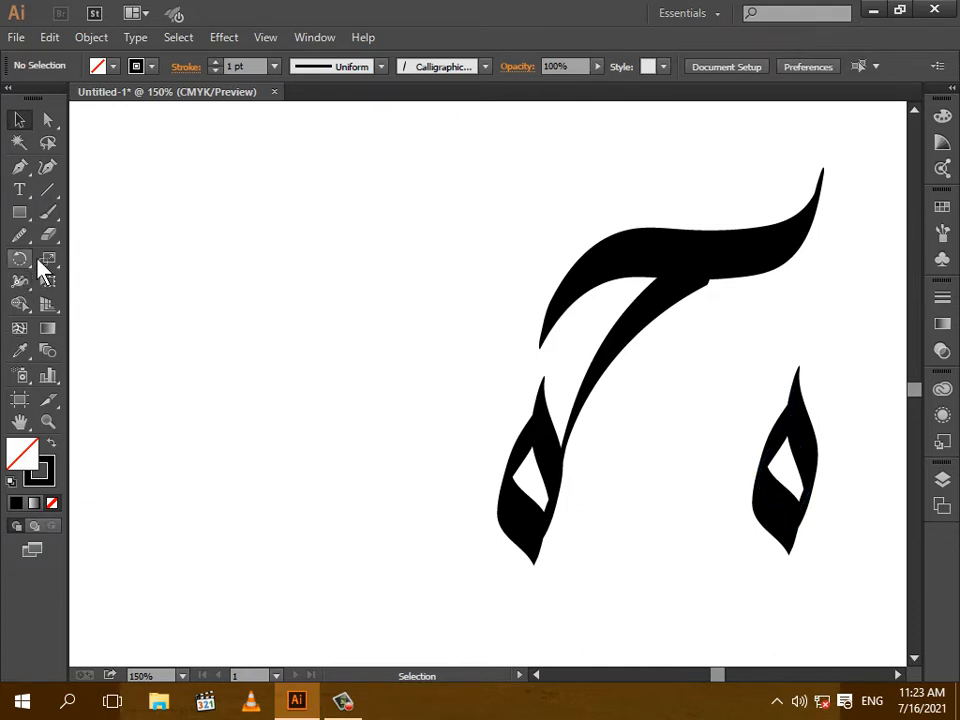
pyautogui.click(47, 212)
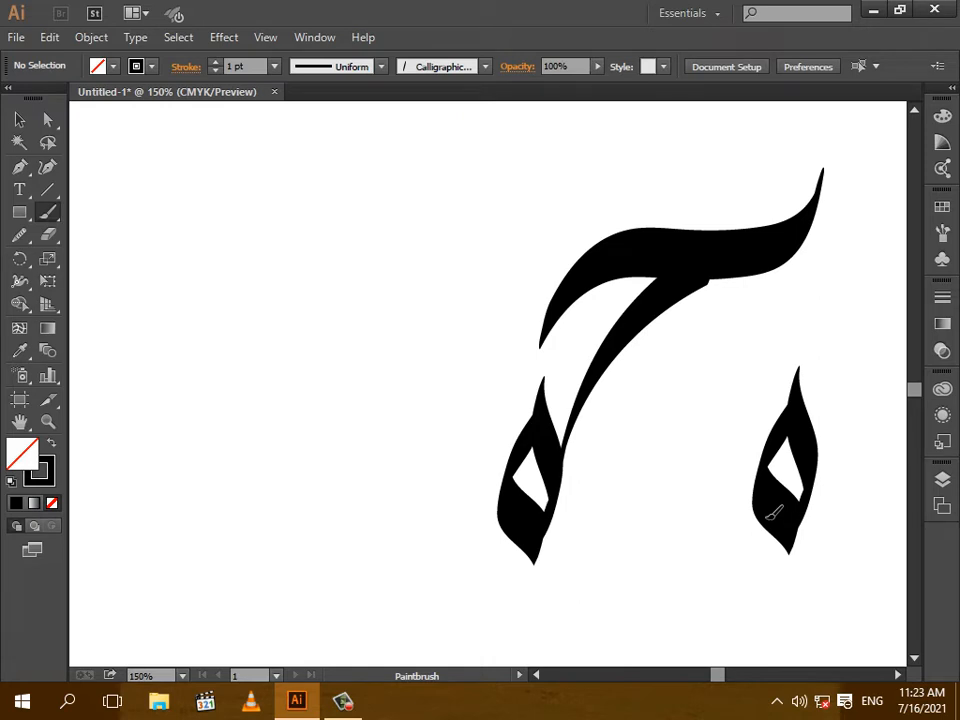
pyautogui.moveTo(775, 512)
pyautogui.mouseDown()
pyautogui.moveTo(740, 522)
pyautogui.moveTo(643, 482)
pyautogui.moveTo(604, 448)
pyautogui.moveTo(545, 352)
pyautogui.mouseUp()
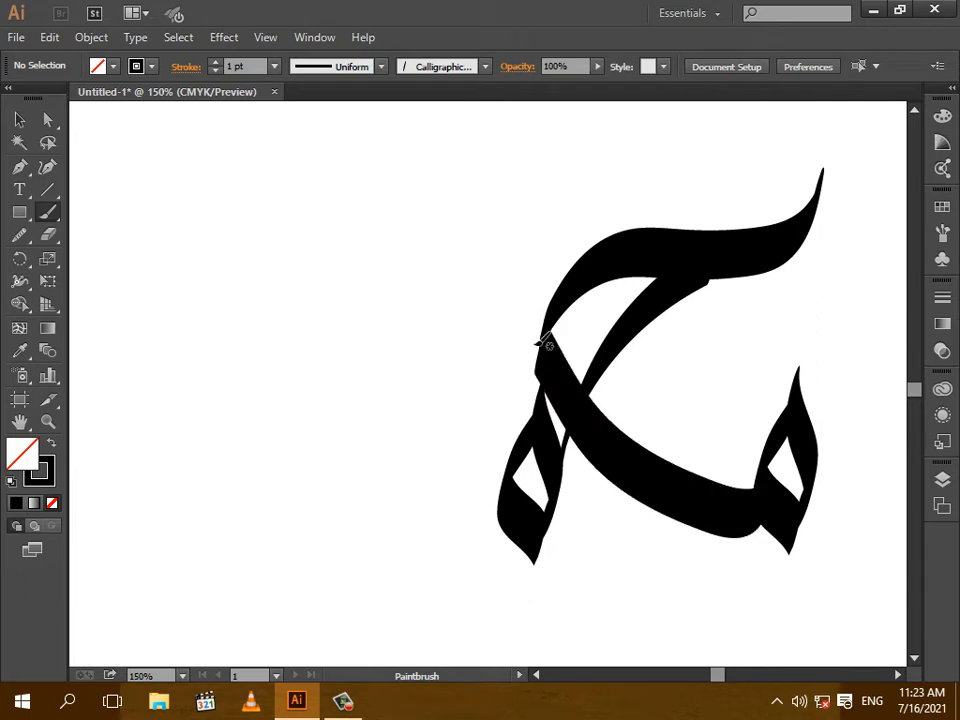
# Move the original teardrop loop down and to the left, clear of the broad curved stroke.
pyautogui.click(19, 119)
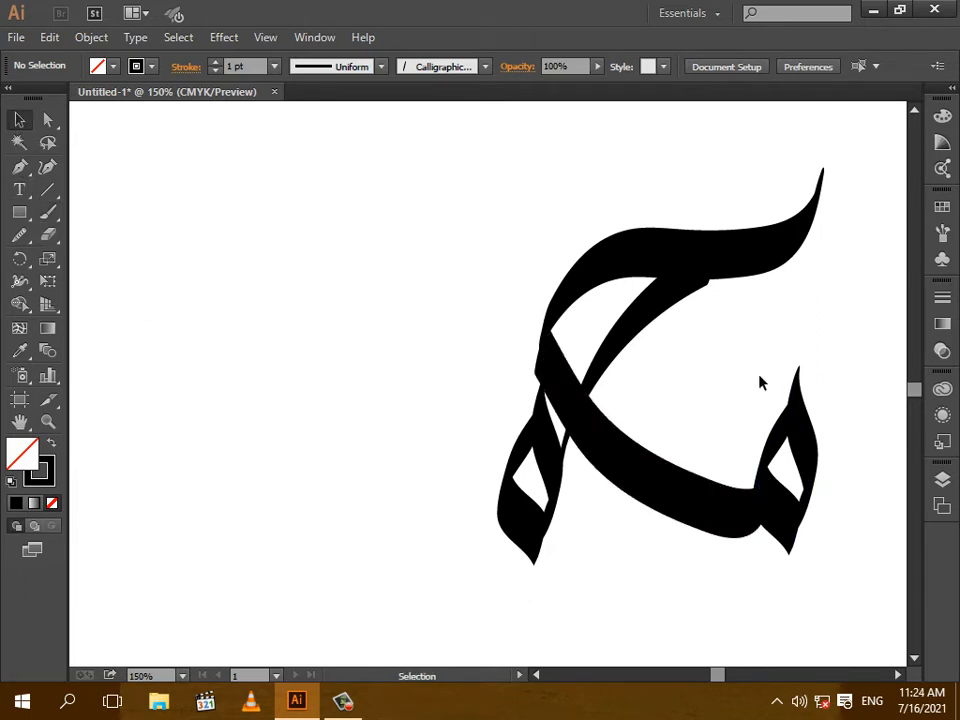
pyautogui.click(643, 339)
pyautogui.moveTo(524, 533); pyautogui.dragTo(500, 556)
# Reshape the tapered stroke with the Curvature tool, extending its lower tip to the moved loop and nudging its middle leftward.
pyautogui.click(562, 460)
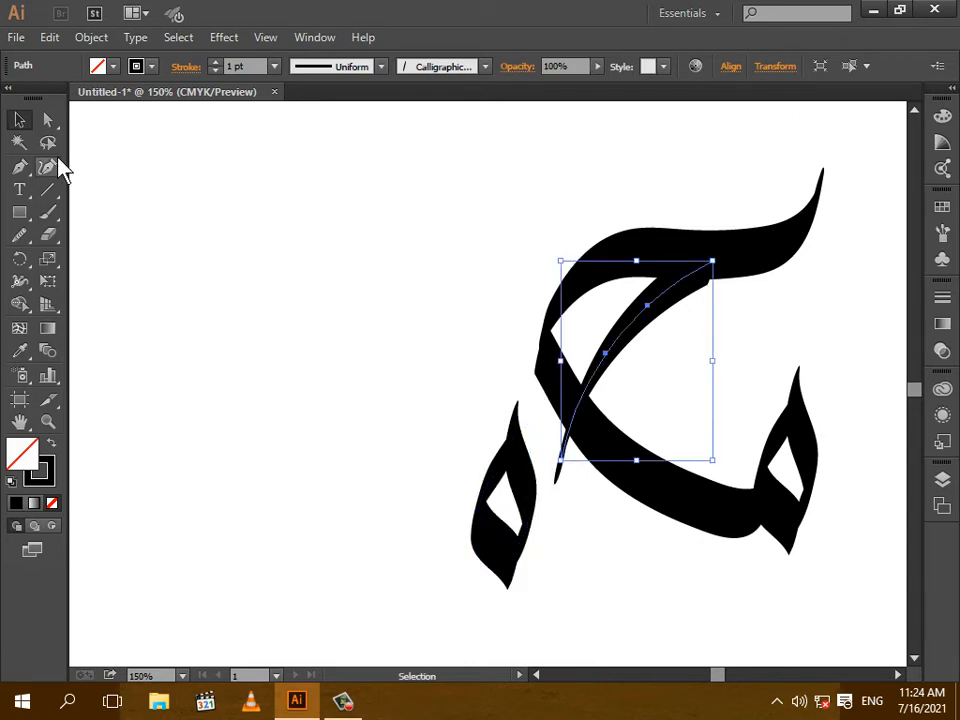
pyautogui.click(47, 167)
pyautogui.moveTo(560, 462); pyautogui.dragTo(532, 505)
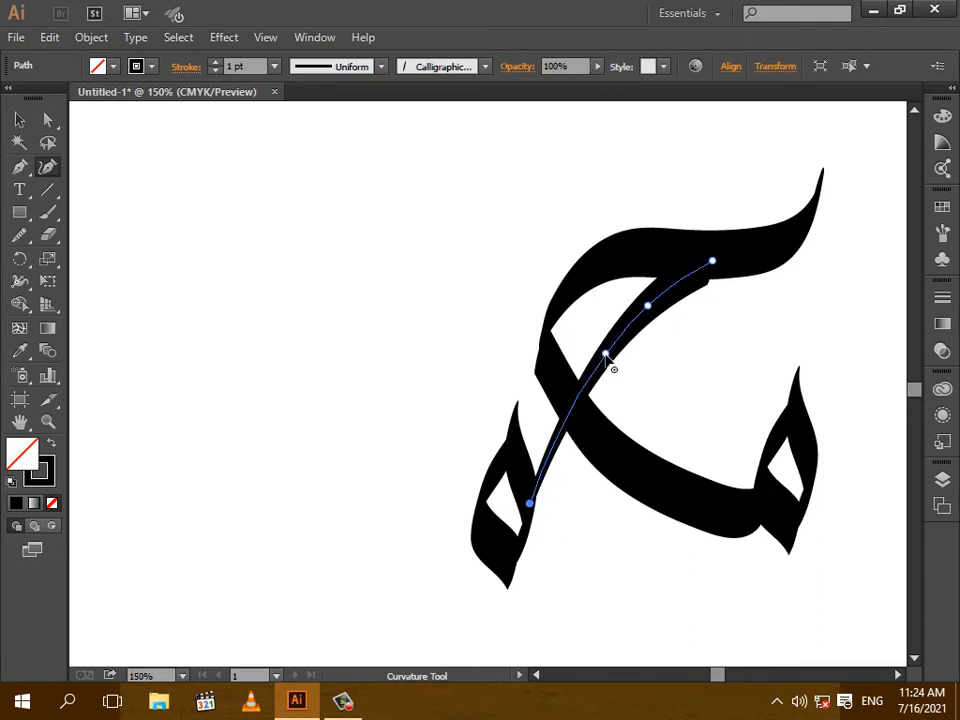
pyautogui.moveTo(606, 354)
pyautogui.mouseDown()
pyautogui.moveTo(594, 381)
pyautogui.moveTo(557, 371)
pyautogui.mouseUp()
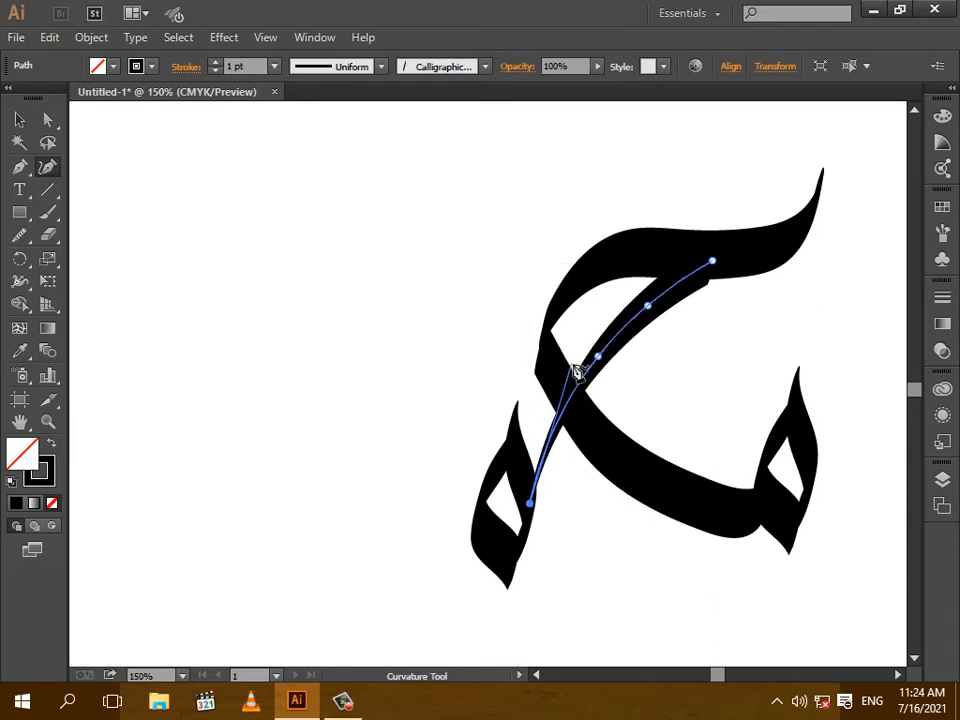
# Reshape the broad curved stroke with the Curvature tool, shifting its upper end down-left and rounding its middle and base into an even arc.
pyautogui.click(560, 383)
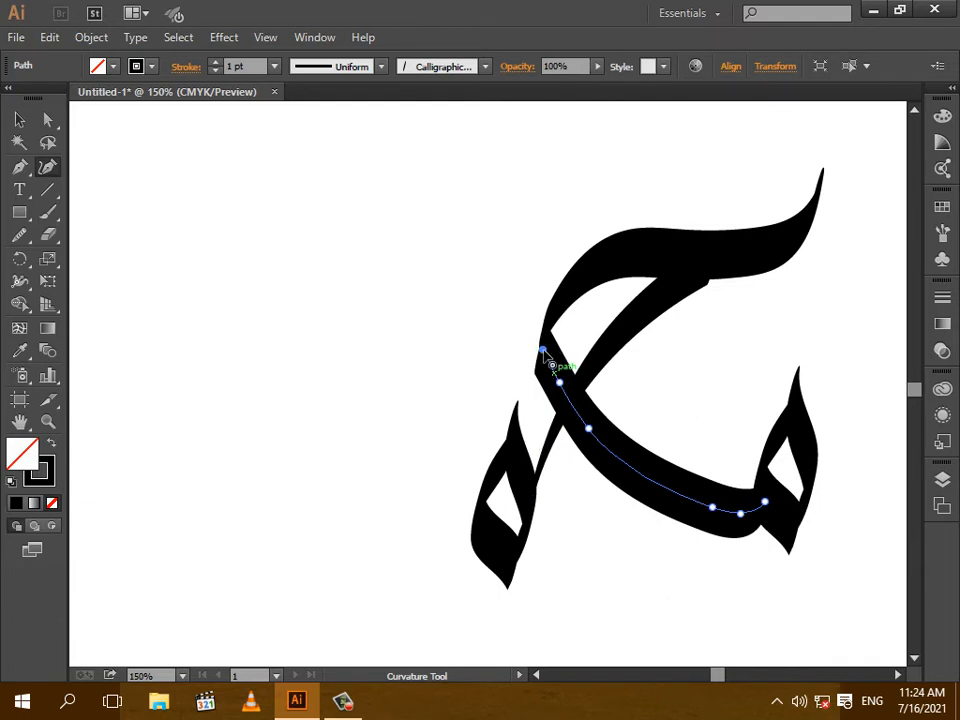
pyautogui.moveTo(542, 356); pyautogui.dragTo(537, 362)
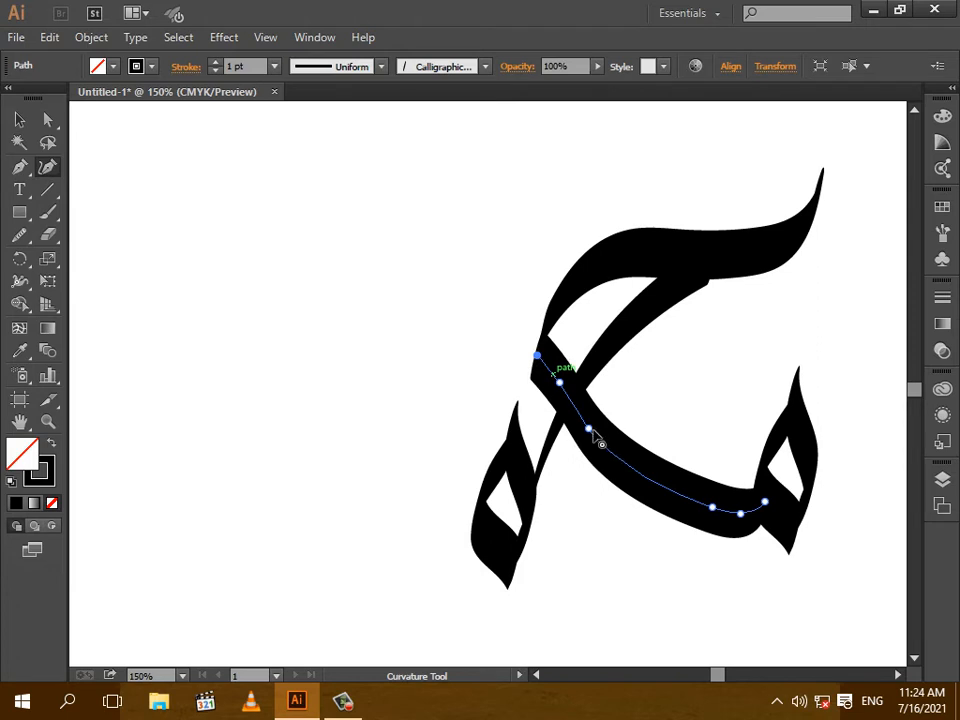
pyautogui.click(557, 390)
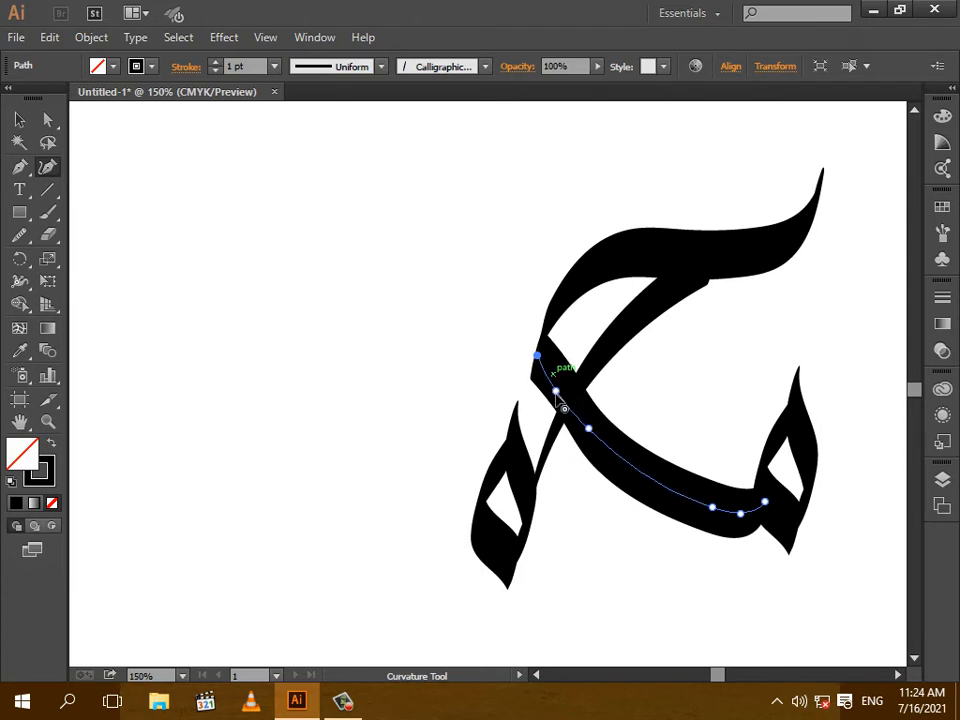
pyautogui.moveTo(588, 432); pyautogui.dragTo(586, 438)
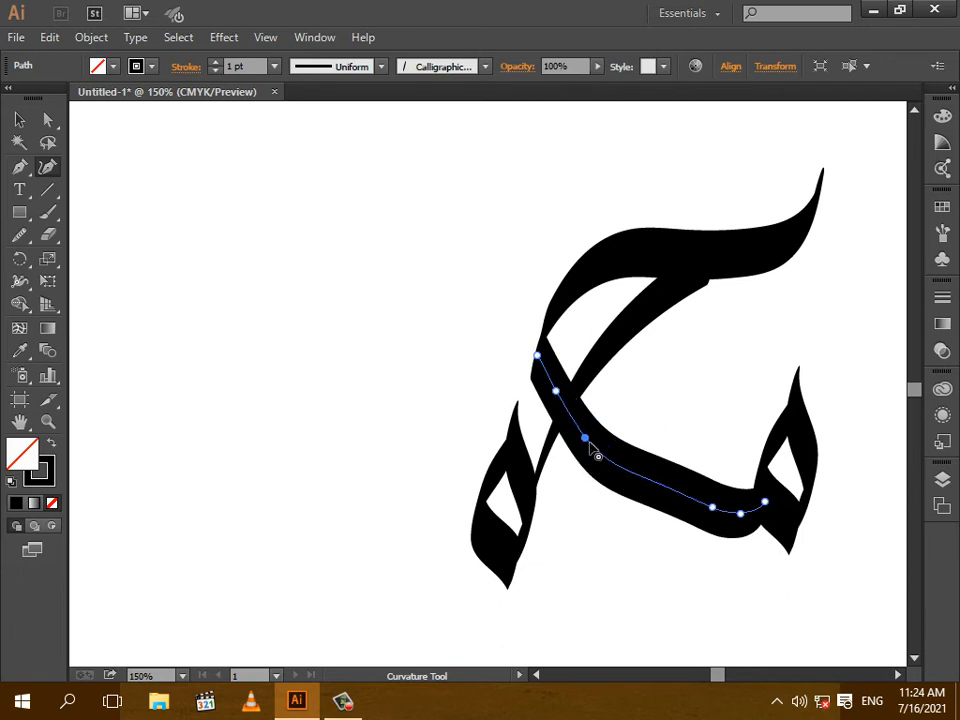
pyautogui.moveTo(586, 438); pyautogui.dragTo(618, 469)
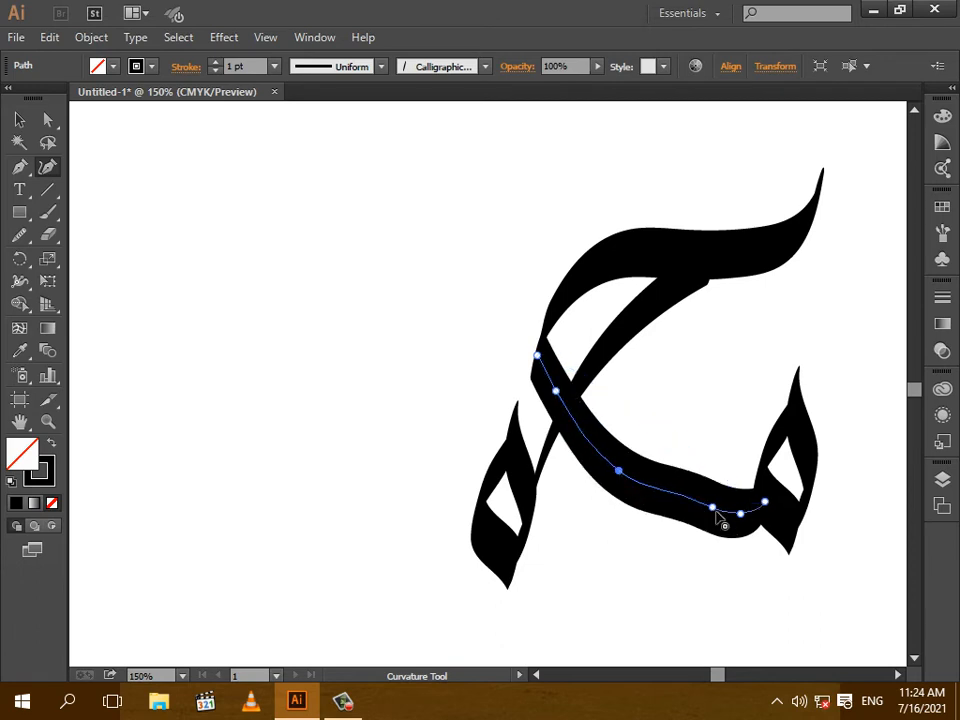
pyautogui.click(705, 515)
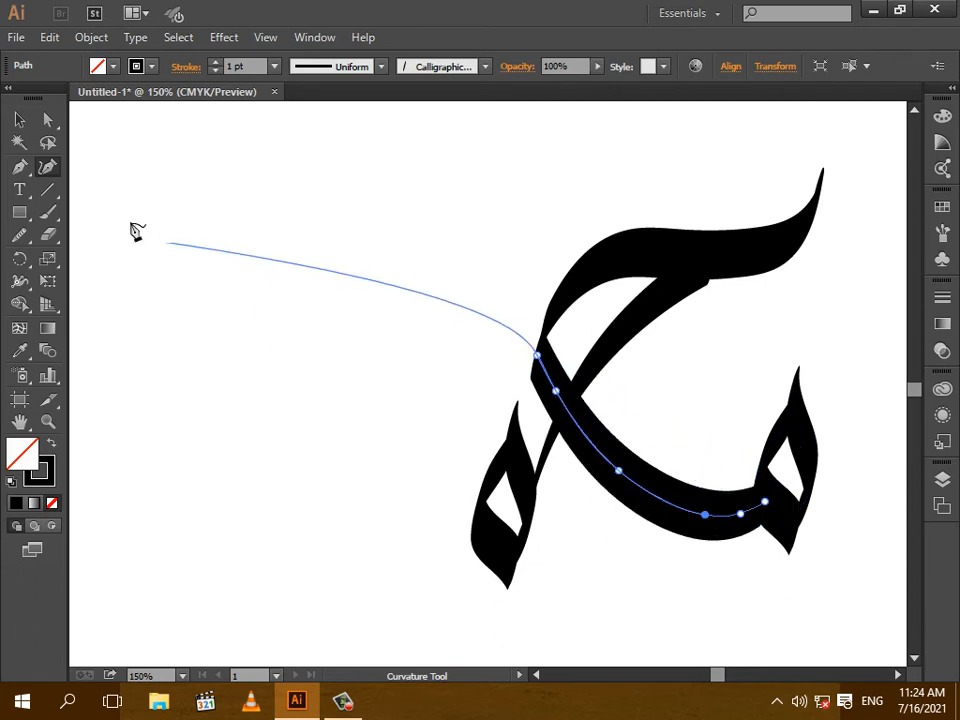
pyautogui.click(19, 120)
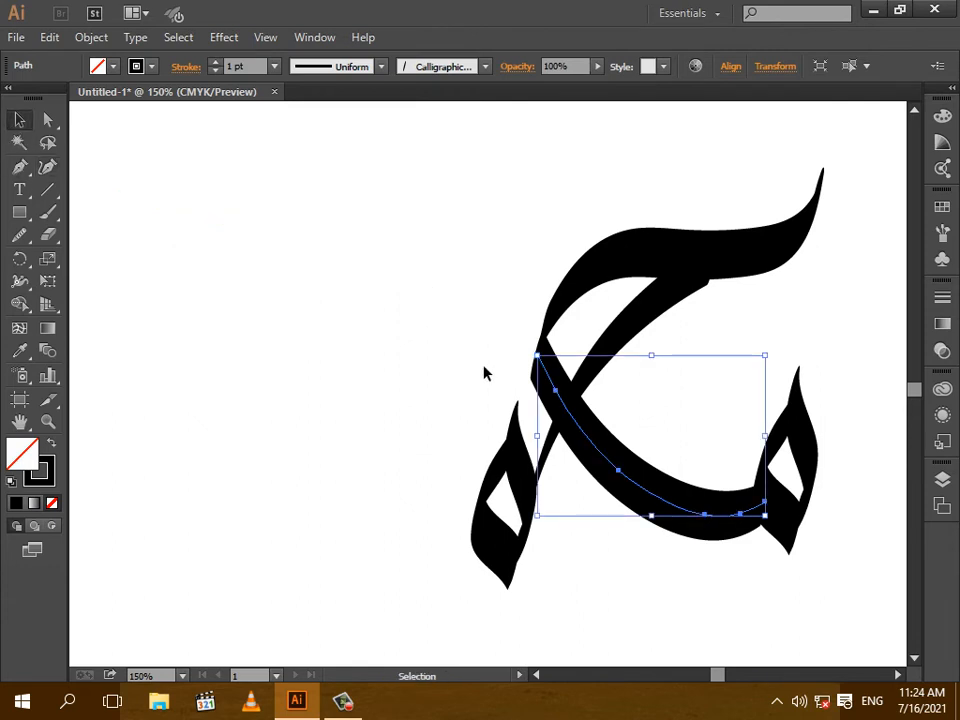
pyautogui.click(398, 373)
pyautogui.scroll(-3, 542, 386)
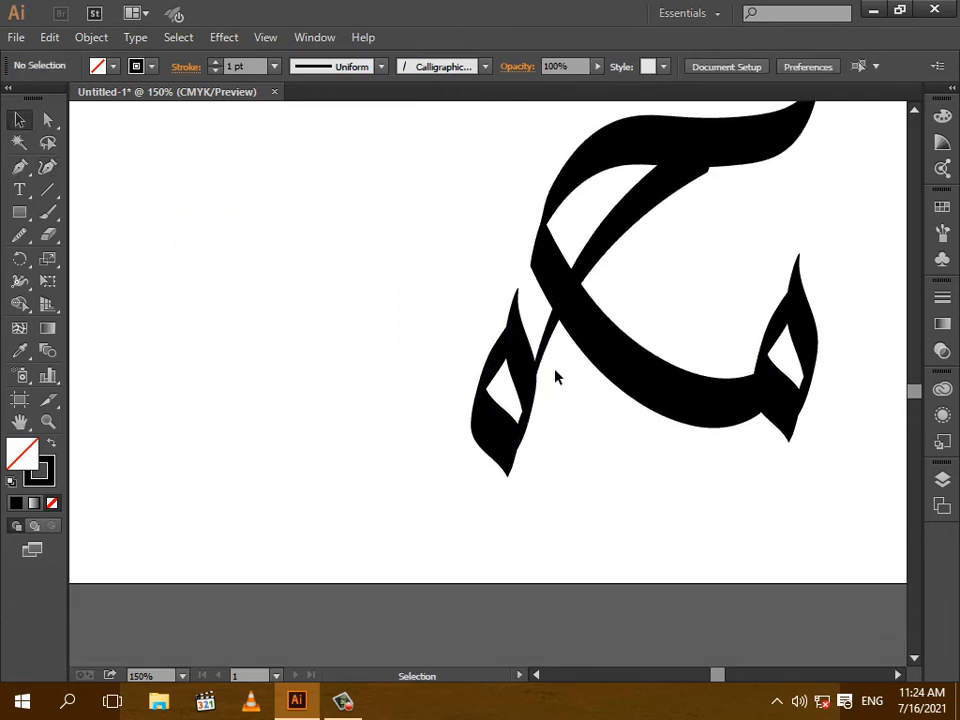
pyautogui.scroll(-1, 525, 400)
pyautogui.scroll(2, 534, 422)
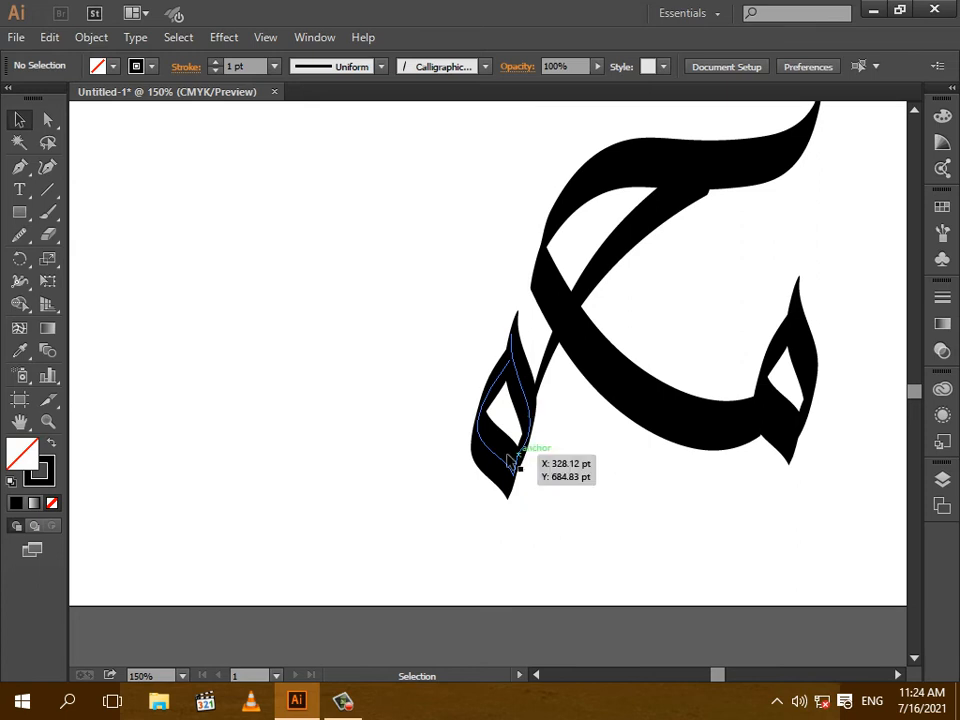
pyautogui.click(48, 215)
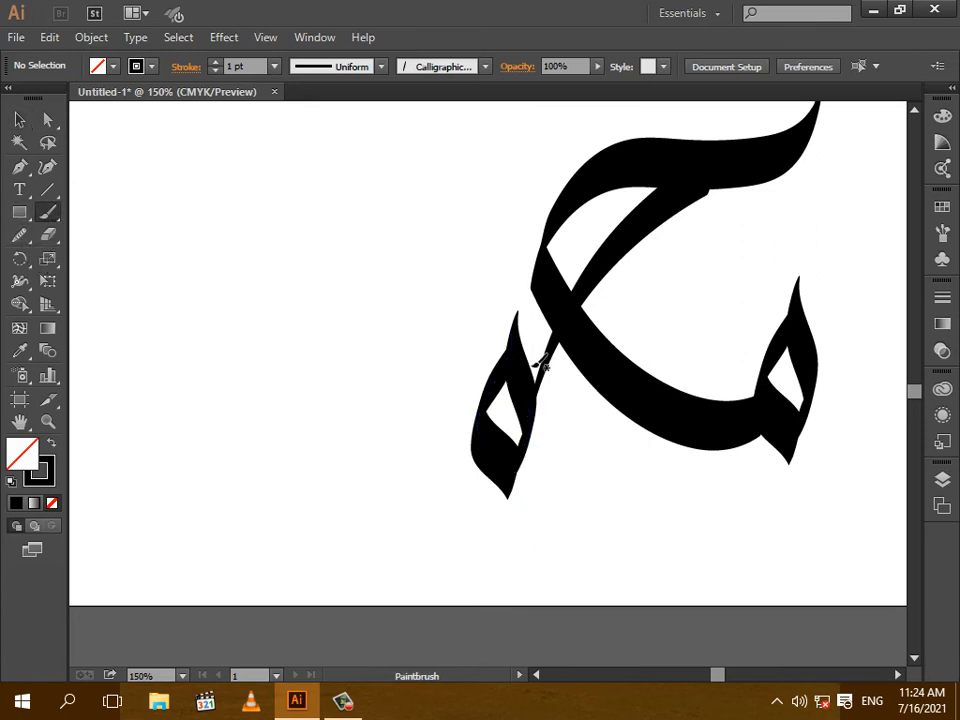
pyautogui.click(342, 700)
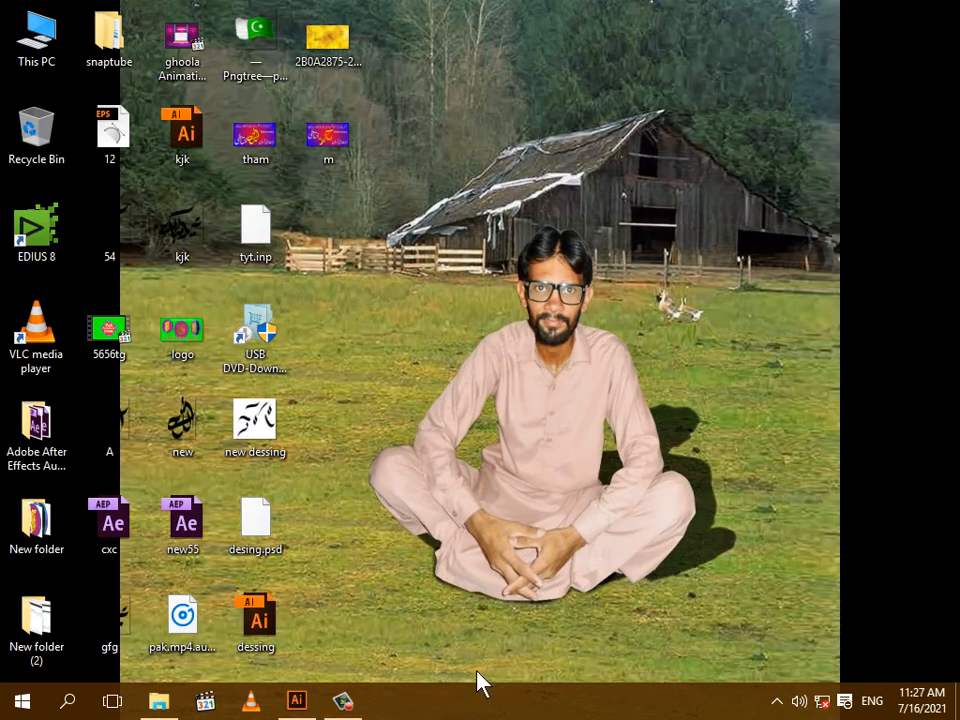
# Switch back to Illustrator and paint a broad stroke rising up-left from the left loop's base, plus a wavy stroke descending left from its underside.
pyautogui.click(296, 700)
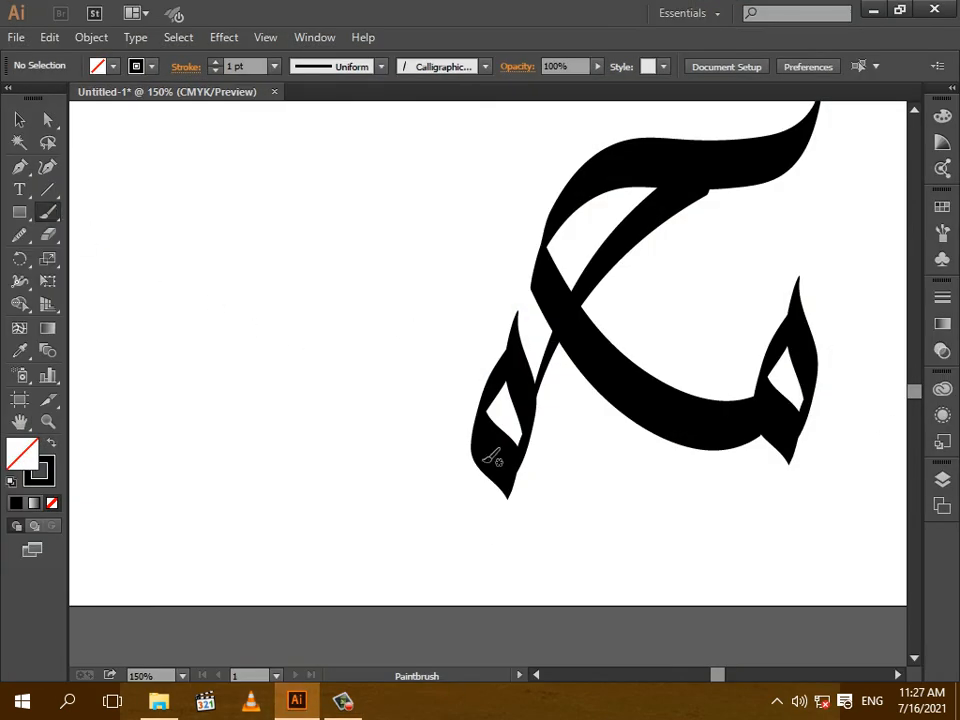
pyautogui.moveTo(493, 440)
pyautogui.mouseDown()
pyautogui.moveTo(471, 477)
pyautogui.moveTo(446, 482)
pyautogui.moveTo(398, 463)
pyautogui.moveTo(355, 427)
pyautogui.moveTo(268, 302)
pyautogui.moveTo(222, 255)
pyautogui.mouseUp()
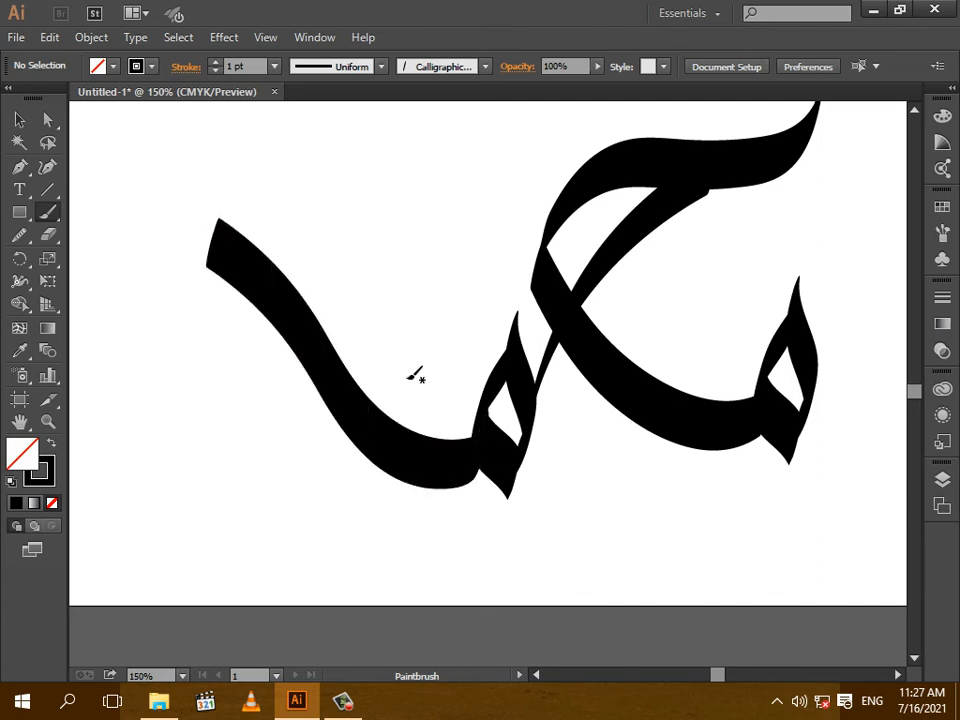
pyautogui.scroll(-2, 411, 384)
pyautogui.moveTo(403, 413)
pyautogui.mouseDown()
pyautogui.moveTo(369, 452)
pyautogui.moveTo(333, 464)
pyautogui.moveTo(238, 460)
pyautogui.moveTo(155, 516)
pyautogui.mouseUp()
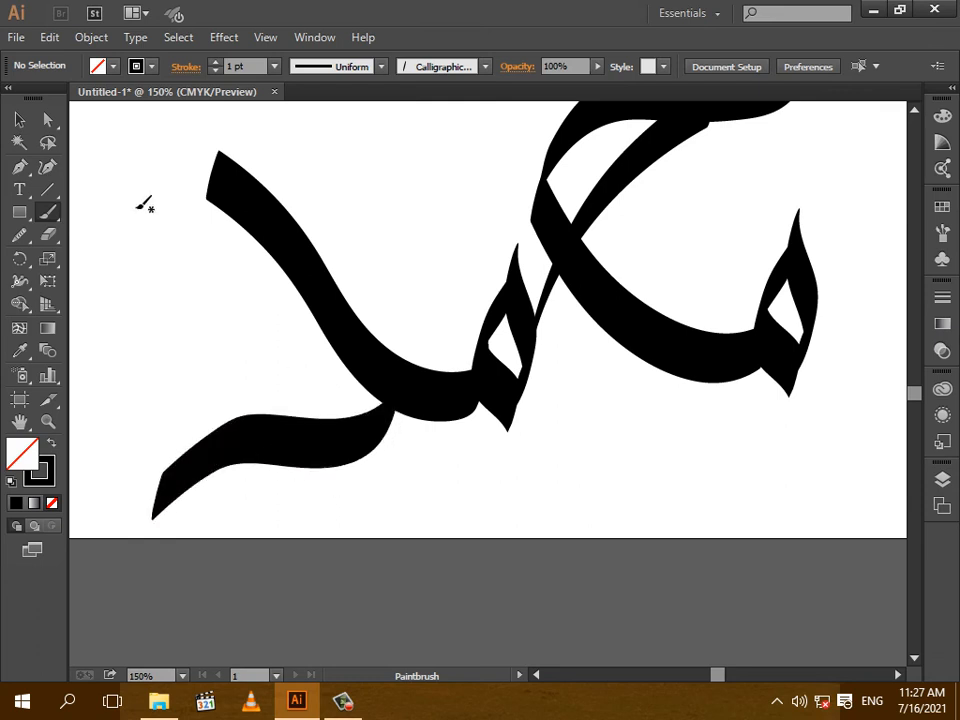
# Reshape the new rising stroke with the Curvature tool, lowering its upper-left end slightly and bulging the section beside it upward into a rounded bend.
pyautogui.click(47, 166)
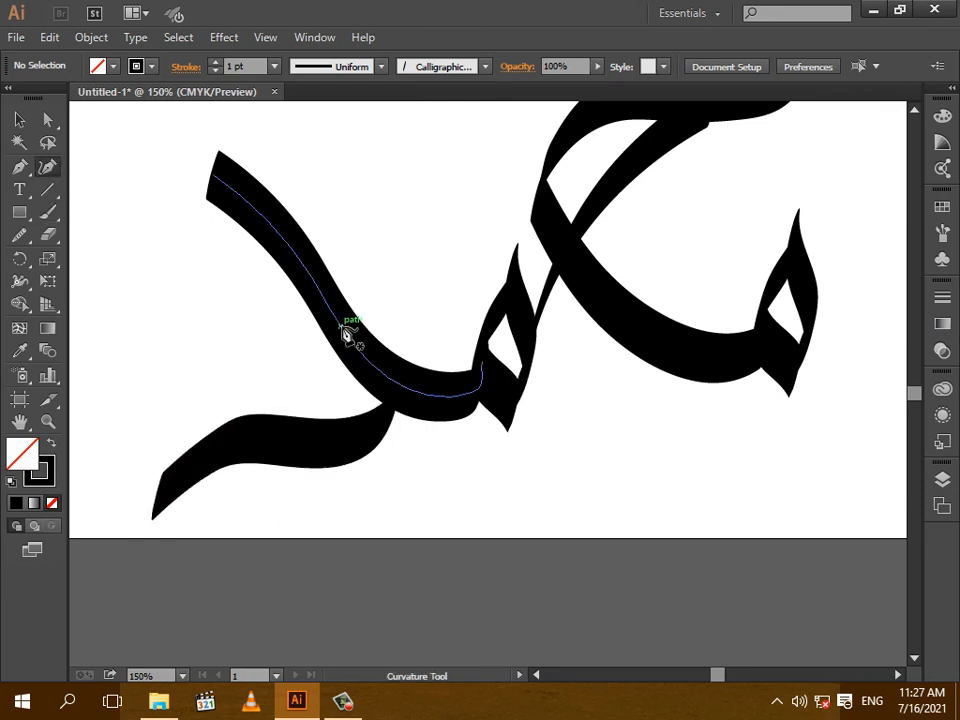
pyautogui.click(345, 333)
pyautogui.moveTo(212, 175); pyautogui.dragTo(208, 190)
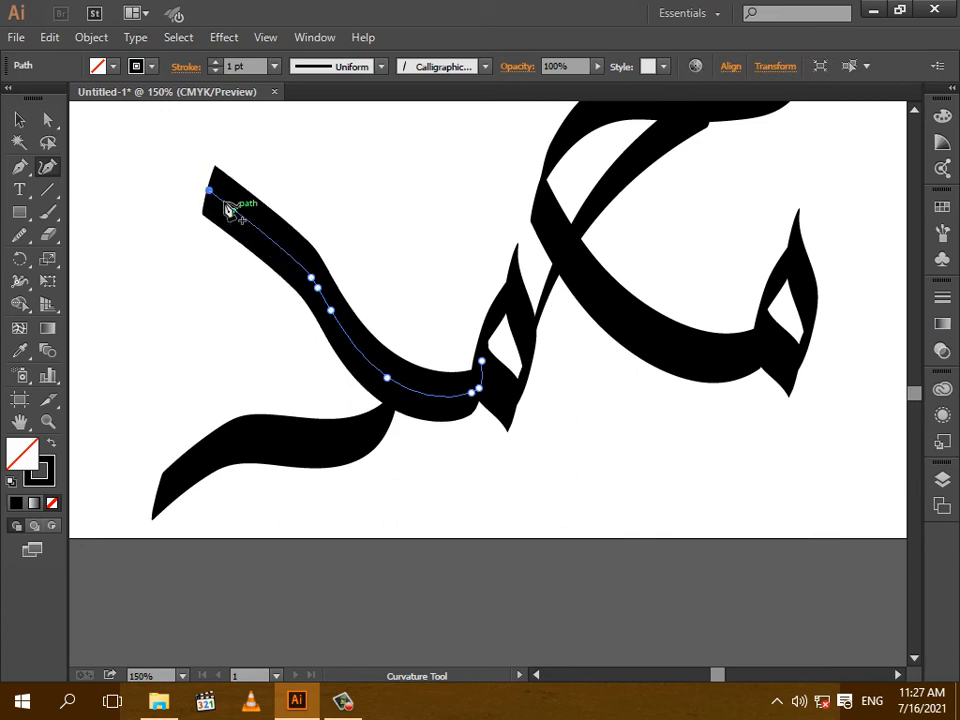
pyautogui.click(252, 225)
pyautogui.moveTo(252, 225); pyautogui.dragTo(256, 203)
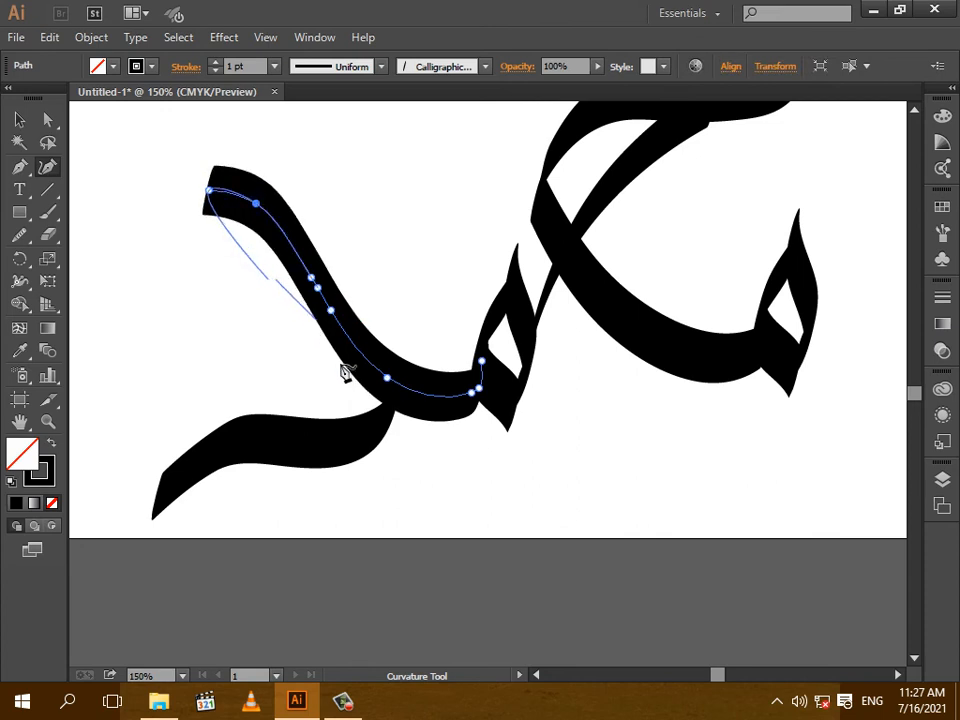
# Reshape the wavy lower stroke with the Curvature tool, shortening its left tip up and inward and nudging the neighbouring point slightly right.
pyautogui.click(340, 455)
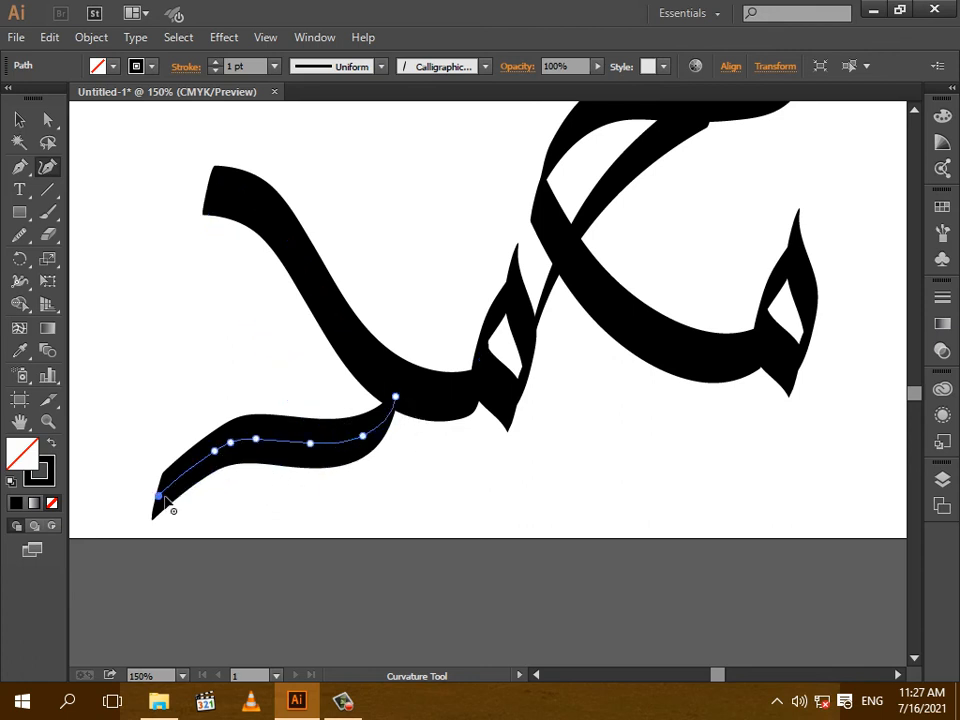
pyautogui.moveTo(159, 496); pyautogui.dragTo(183, 483)
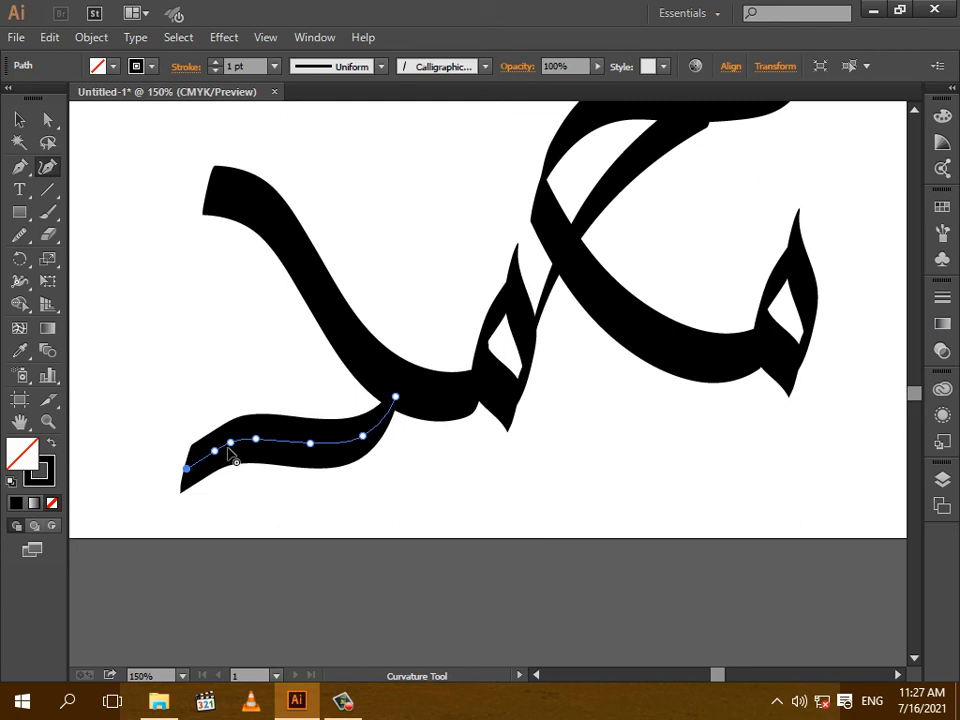
pyautogui.moveTo(229, 444); pyautogui.dragTo(234, 446)
# Even out the wavy lower stroke's middle and right bend with the Smooth tool, finishing with the Selection tool active.
pyautogui.click(26, 239)
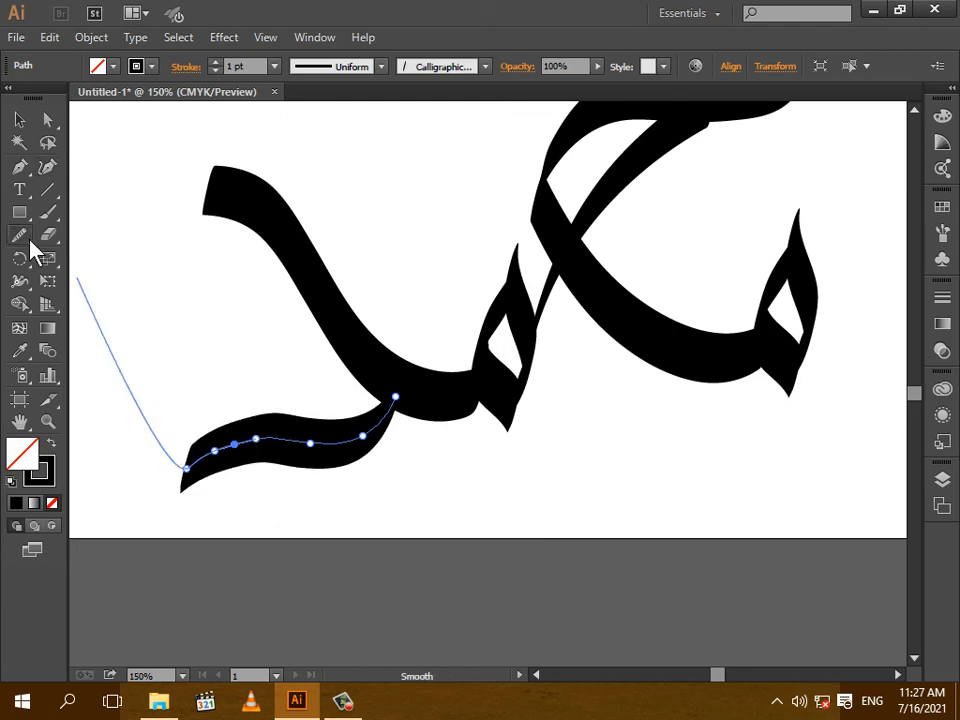
pyautogui.click(30, 242)
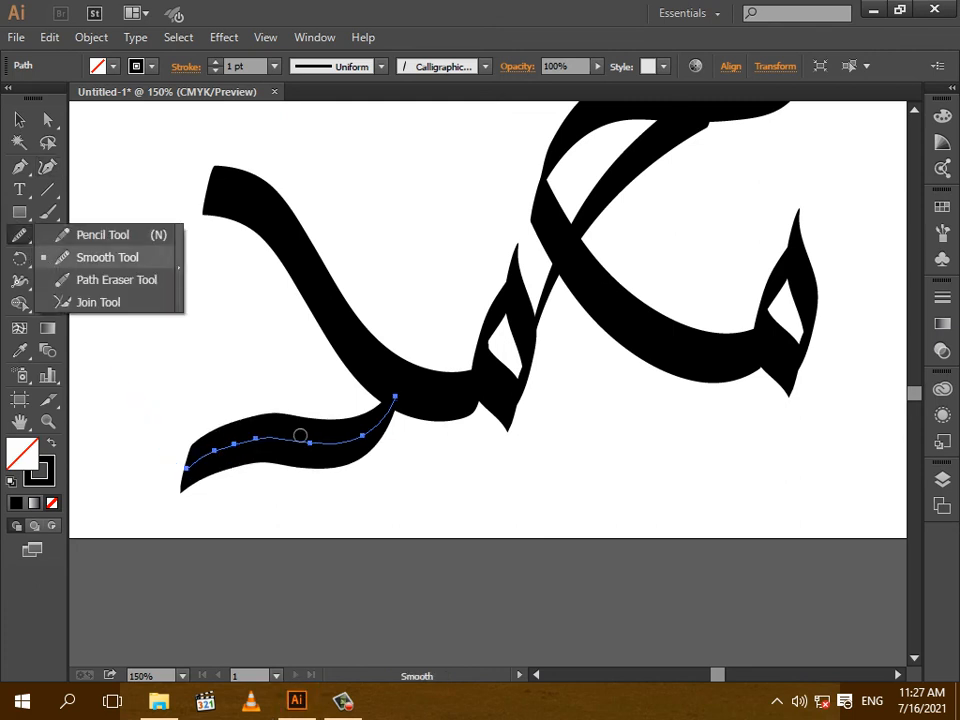
pyautogui.moveTo(300, 436)
pyautogui.mouseDown()
pyautogui.moveTo(247, 459)
pyautogui.moveTo(264, 447)
pyautogui.moveTo(290, 452)
pyautogui.moveTo(237, 451)
pyautogui.moveTo(398, 454)
pyautogui.mouseUp()
pyautogui.scroll(3, 317, 323)
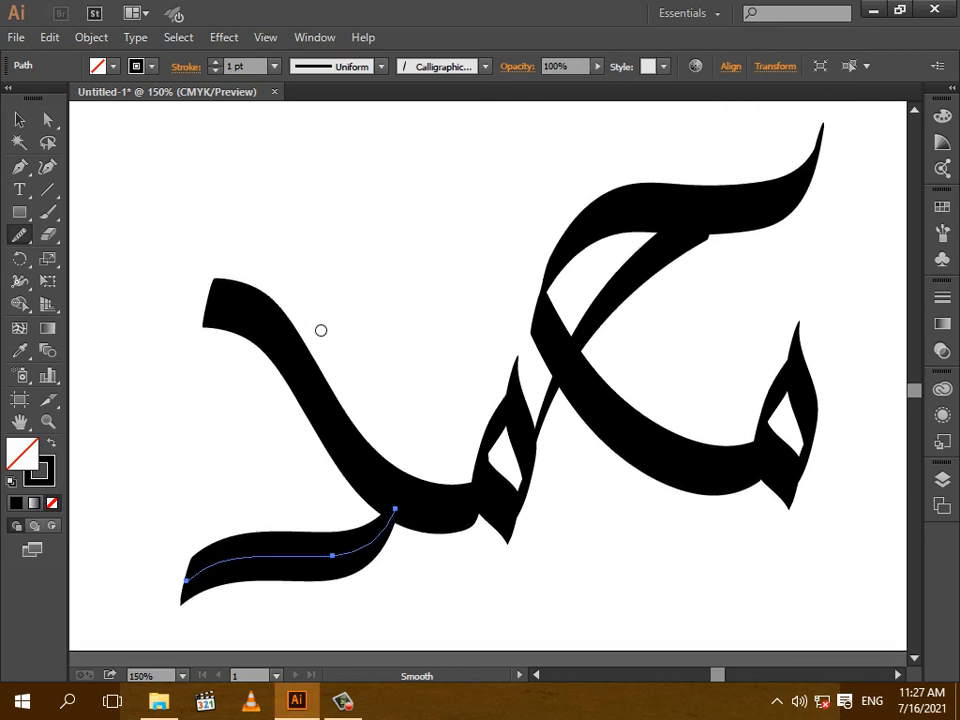
pyautogui.click(20, 121)
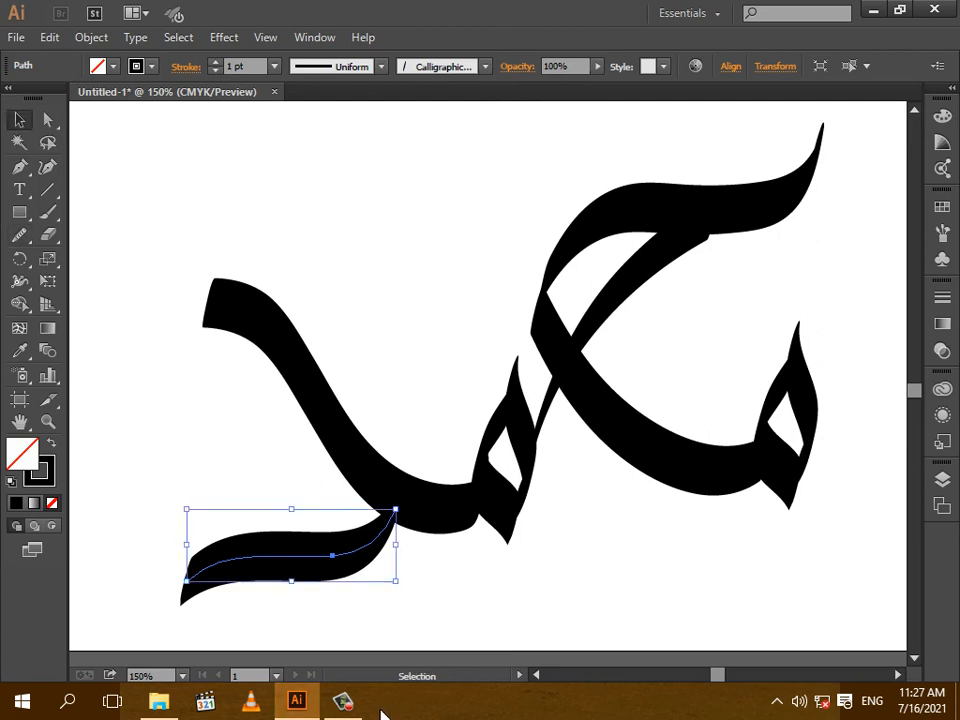